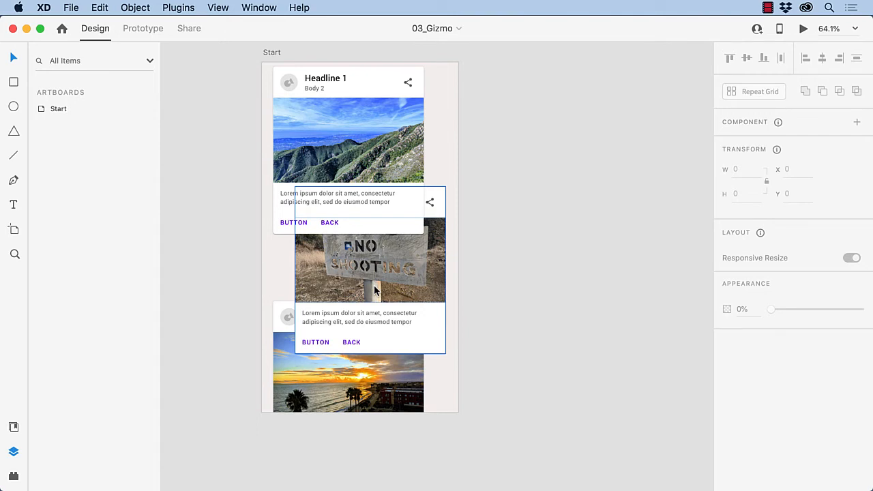
# Align all three cards to one another by their vertical middles and horizontal centers so they stack on the Start artboard.
pyautogui.moveTo(255, 54); pyautogui.dragTo(476, 479)
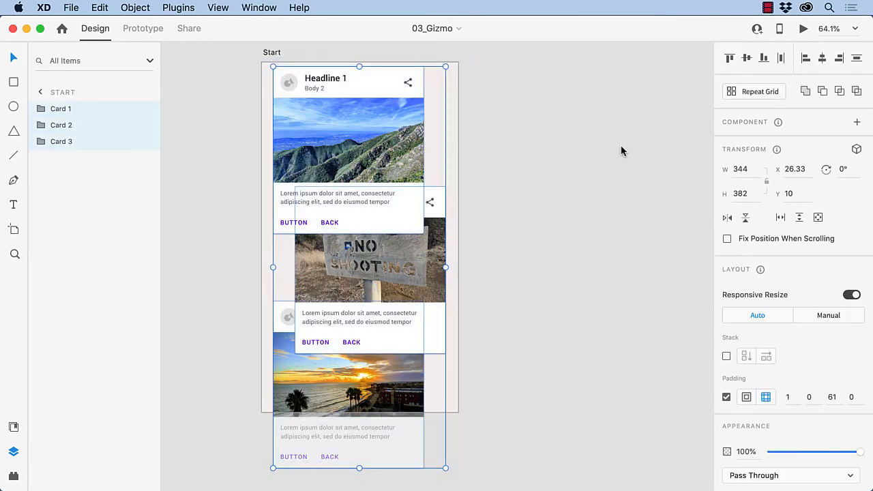
pyautogui.click(746, 58)
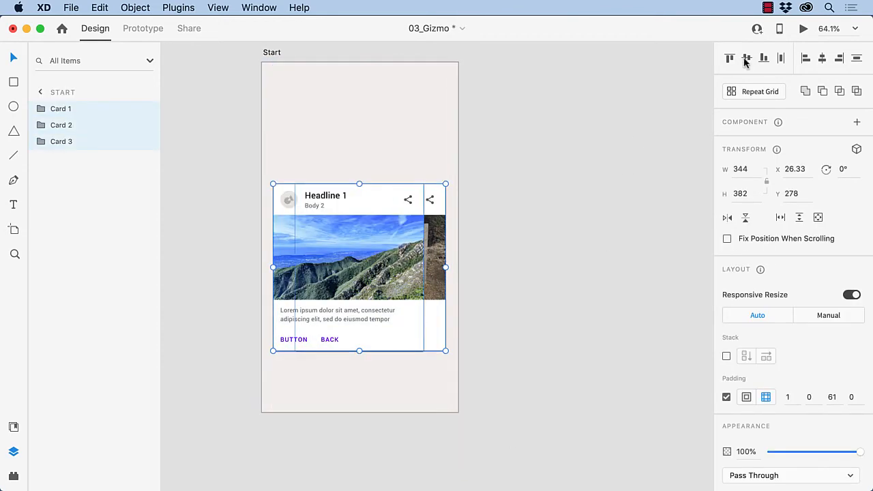
pyautogui.click(824, 59)
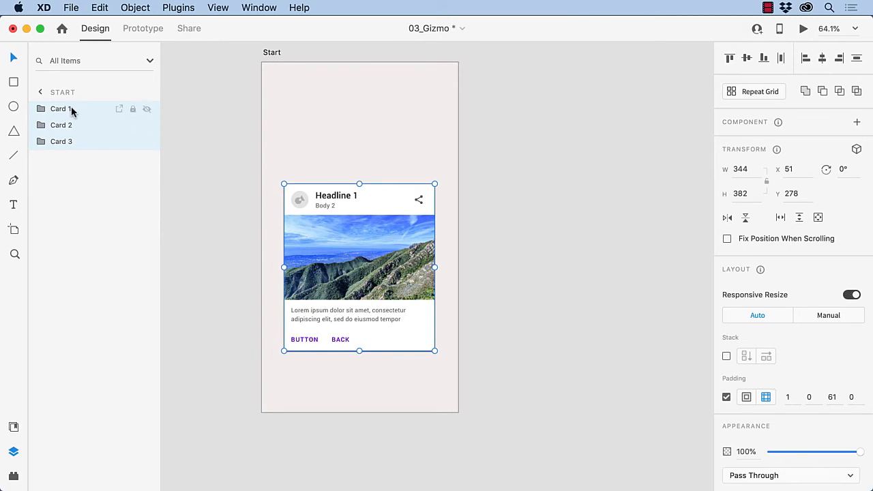
pyautogui.click(88, 202)
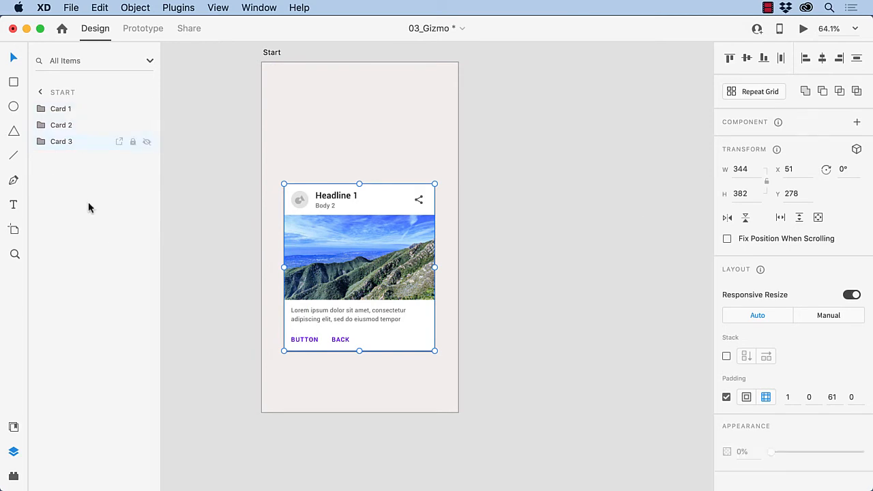
# Enable 3D transforms for Card 1 and set its Z position to 100.
pyautogui.click(61, 109)
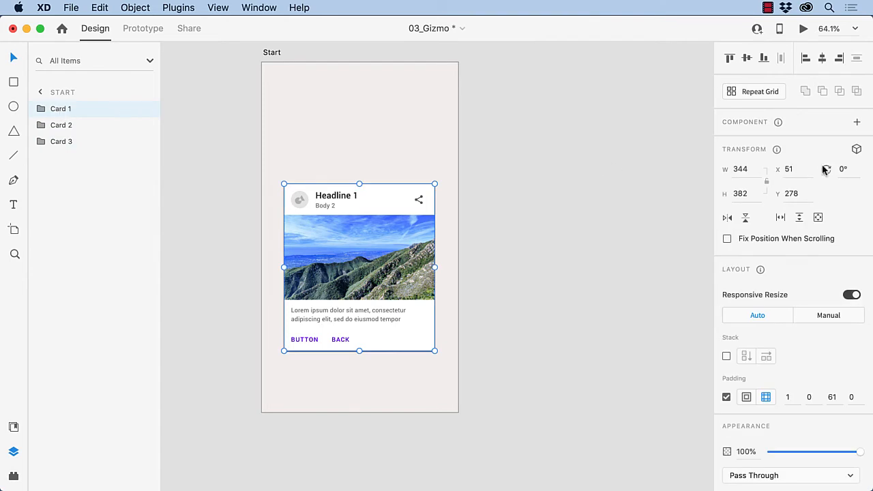
pyautogui.click(858, 149)
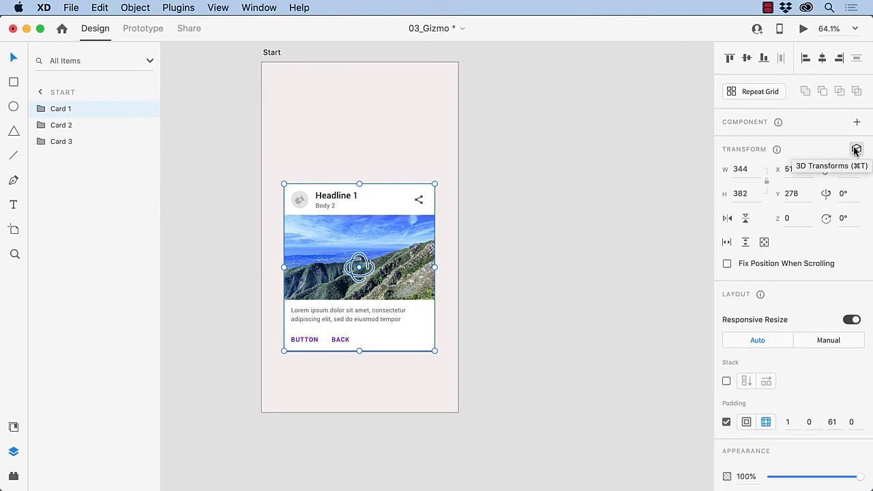
pyautogui.click(797, 222)
pyautogui.write('100')
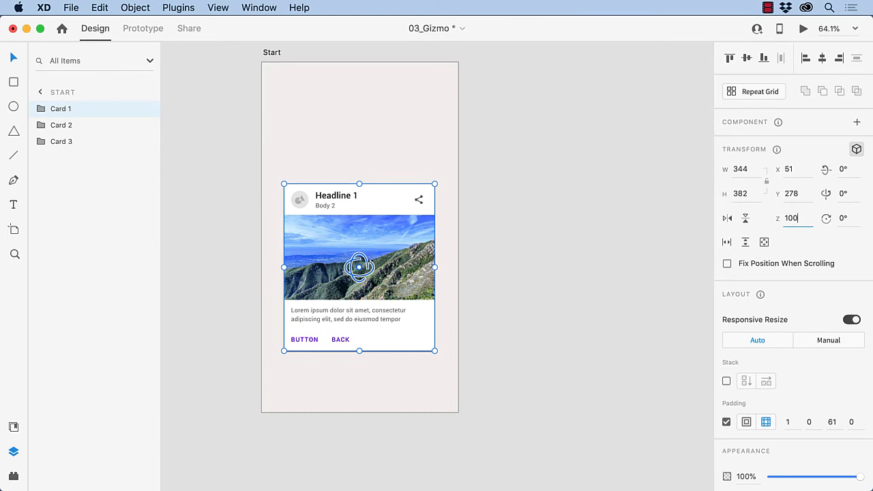
pyautogui.press('Return')
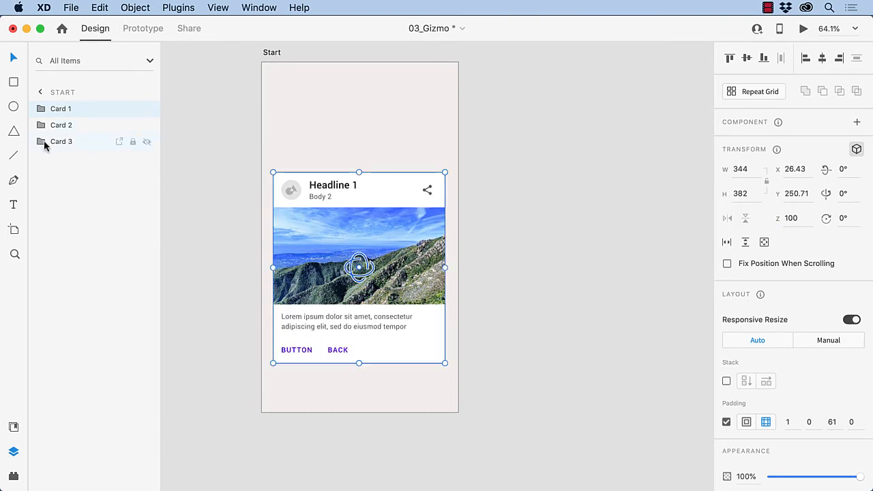
# Set the Z position of Card 3 to -100 and clear the selection.
pyautogui.click(56, 125)
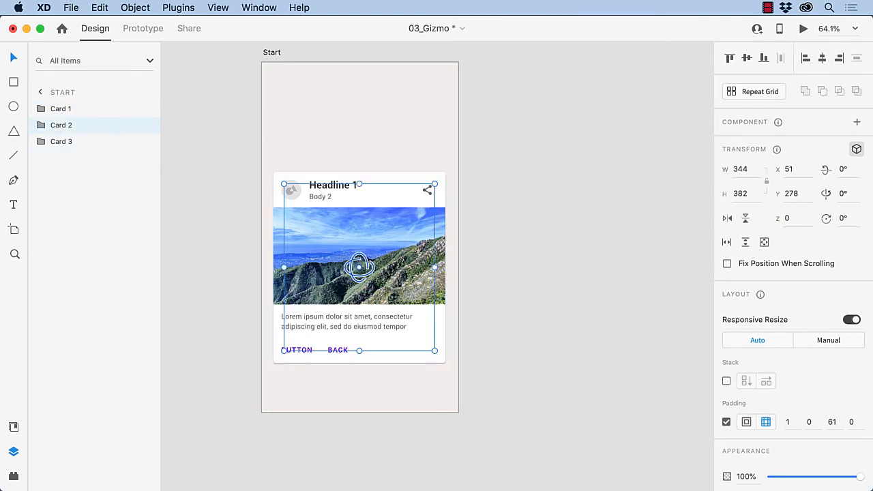
pyautogui.click(56, 142)
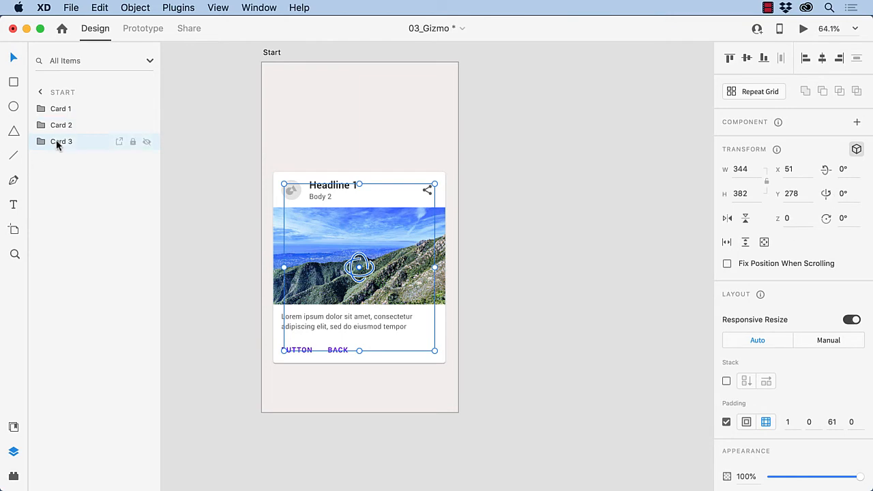
pyautogui.click(790, 218)
pyautogui.write('-100')
pyautogui.press('Return')
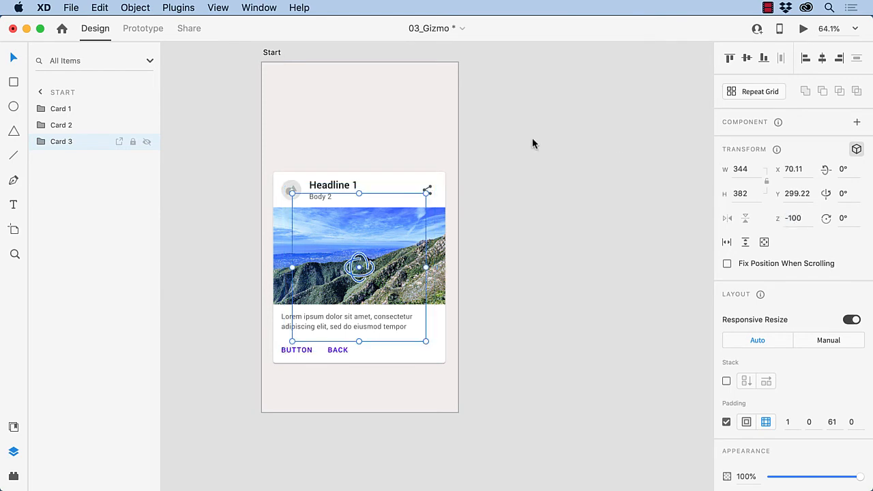
pyautogui.click(377, 114)
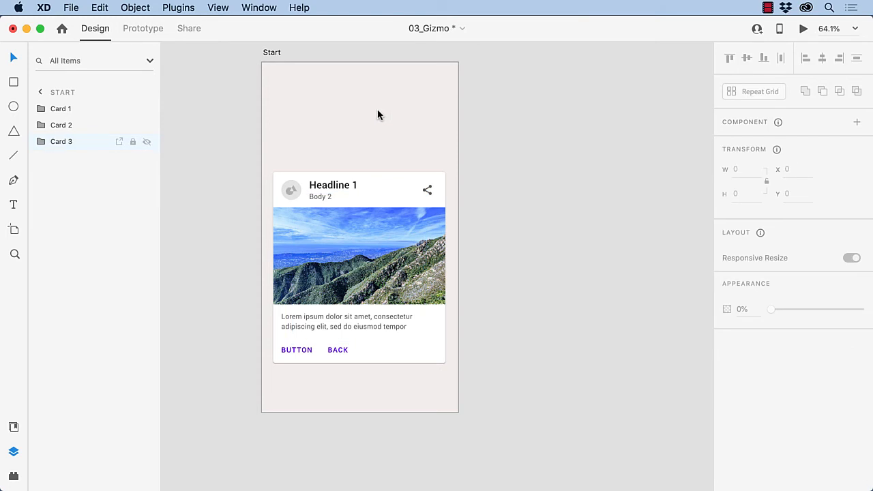
# Try rotating only Card 1 about 19° around its vertical axis, and undo the rotation.
pyautogui.click(347, 247)
pyautogui.moveTo(353, 273); pyautogui.dragTo(352, 273)
pyautogui.click(352, 273)
pyautogui.click(353, 273)
pyautogui.moveTo(352, 273)
pyautogui.mouseDown()
pyautogui.moveTo(415, 280)
pyautogui.moveTo(368, 278)
pyautogui.mouseUp()
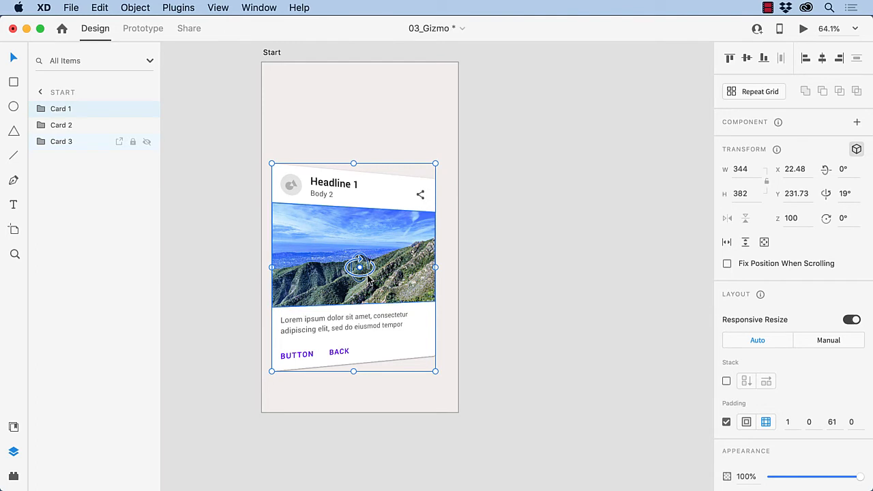
pyautogui.press('super+z')
pyautogui.click(277, 146)
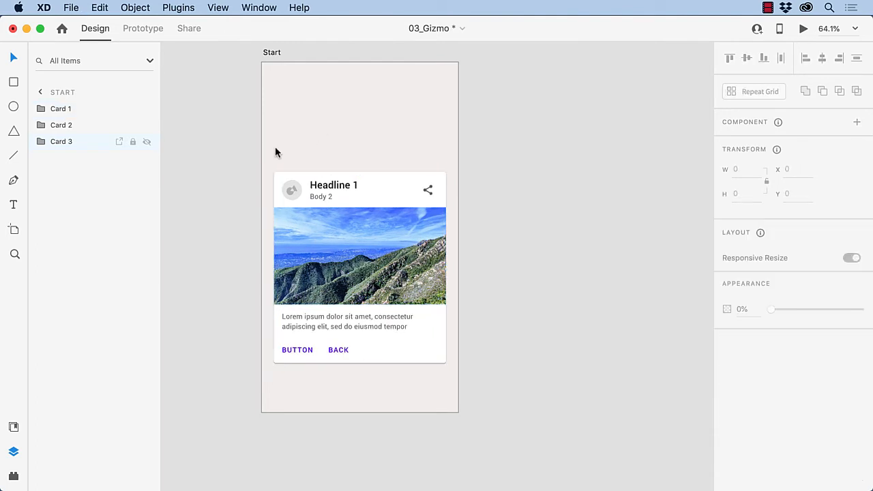
# Group the three stacked cards and name the group Cards.
pyautogui.moveTo(276, 164); pyautogui.dragTo(451, 384)
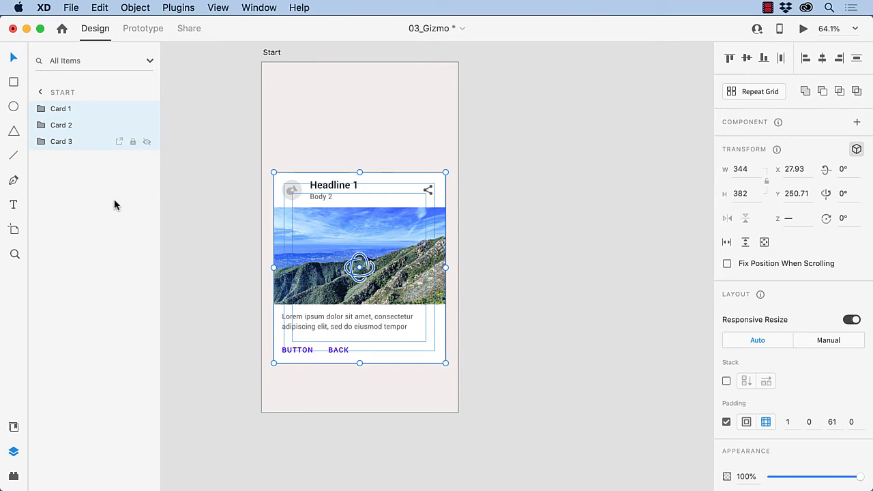
pyautogui.press('super+g')
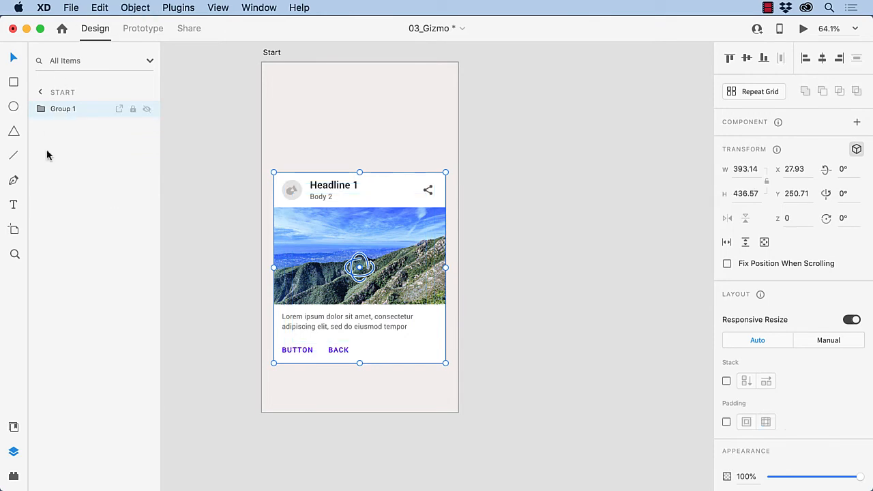
pyautogui.doubleClick(59, 110)
pyautogui.write('Cards')
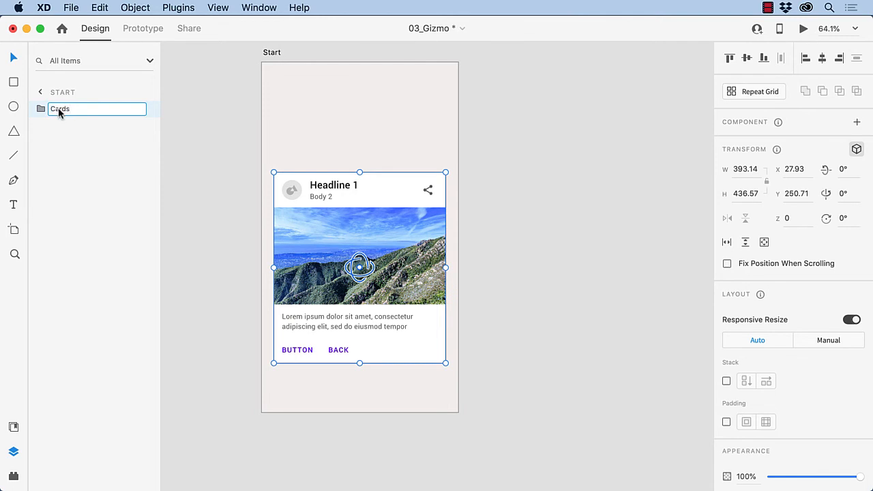
pyautogui.click(194, 156)
# Rotate the Cards group in 3D around its vertical axis to 45°.
pyautogui.click(353, 280)
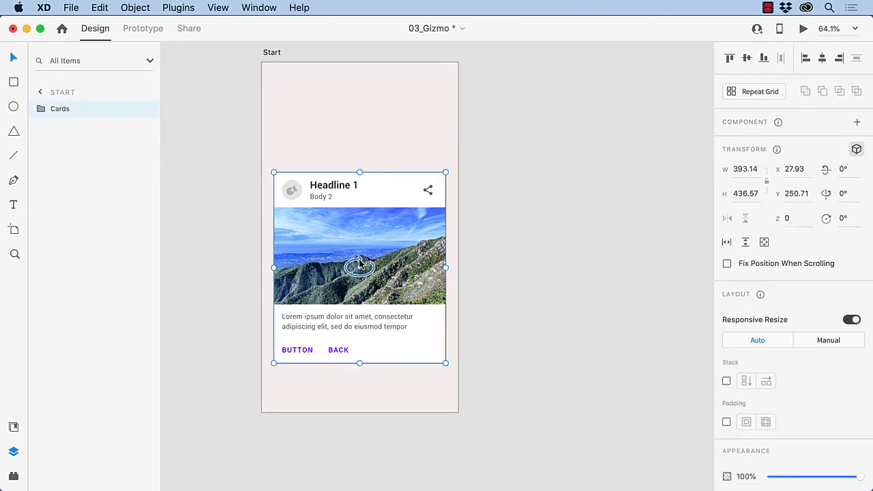
pyautogui.moveTo(356, 271); pyautogui.dragTo(395, 279)
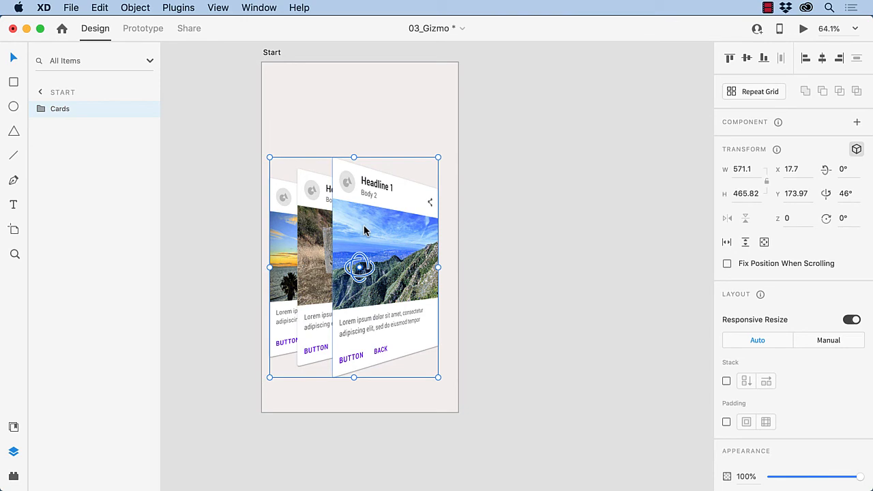
pyautogui.click(347, 107)
pyautogui.click(322, 231)
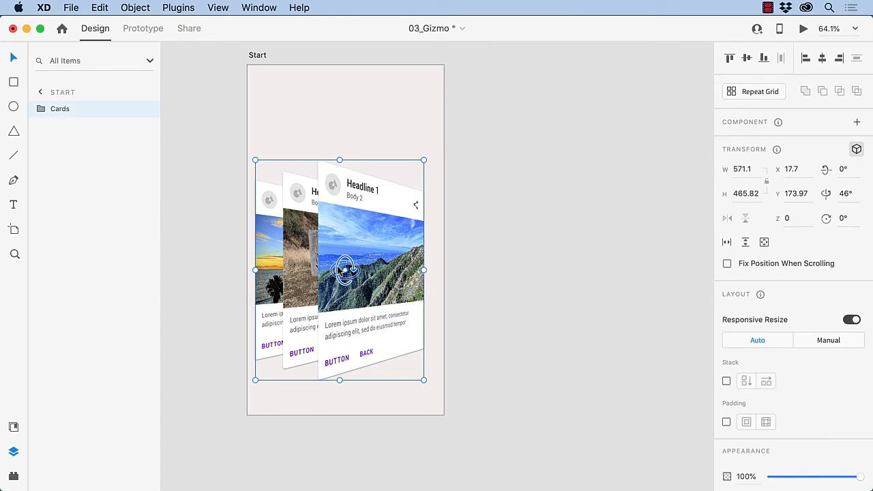
pyautogui.moveTo(345, 271); pyautogui.dragTo(354, 286)
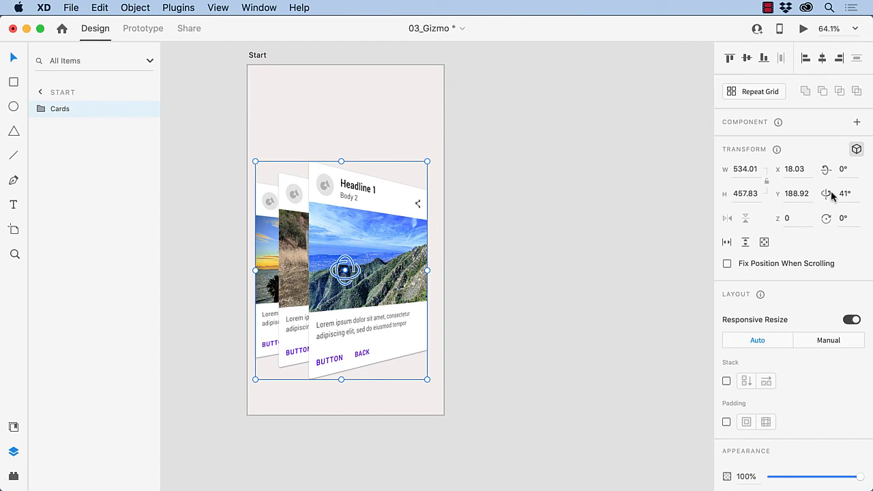
pyautogui.moveTo(345, 270); pyautogui.dragTo(343, 276)
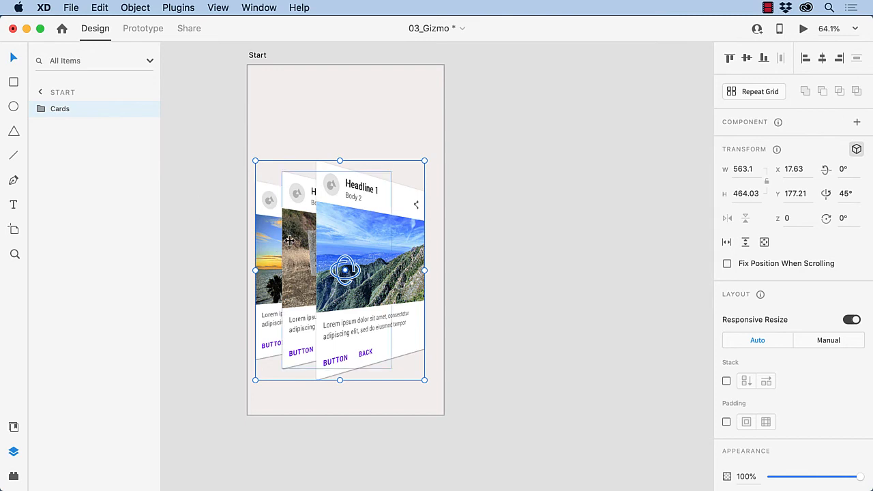
# Duplicate the Start artboard beside the original and rename the copy 1.
pyautogui.click(262, 56)
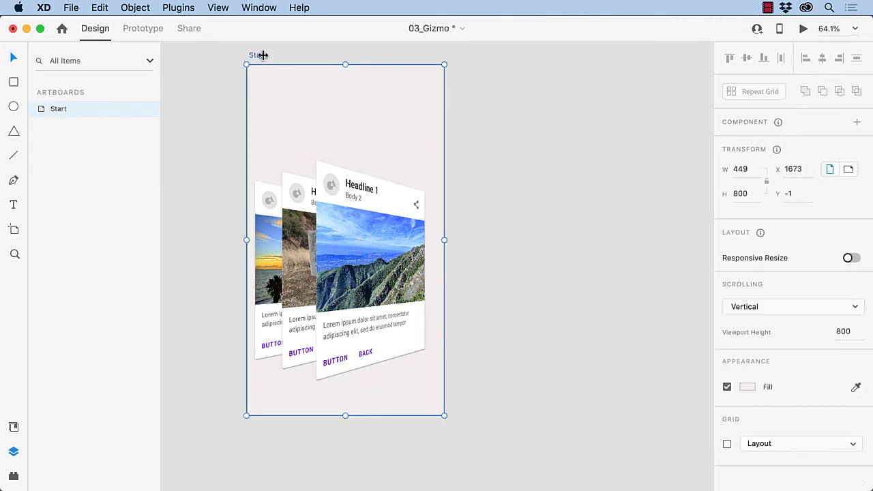
pyautogui.moveTo(263, 55); pyautogui.dragTo(479, 73)
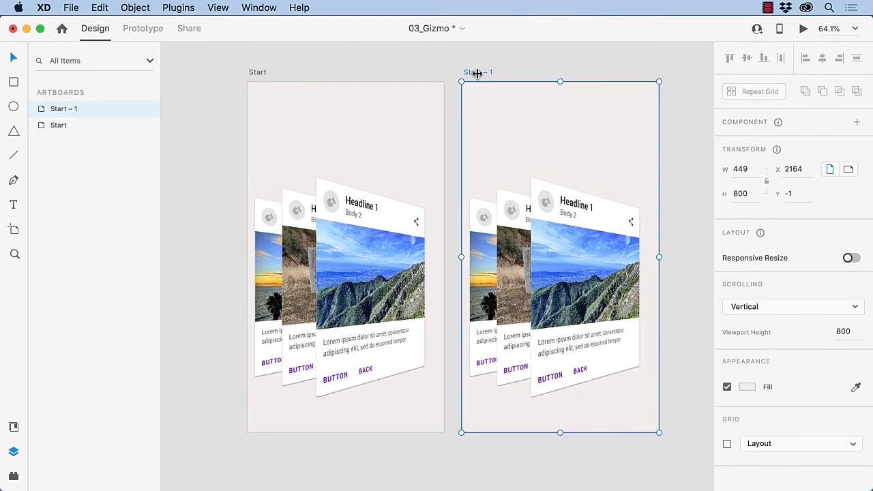
pyautogui.hscroll(3, 548, 119)
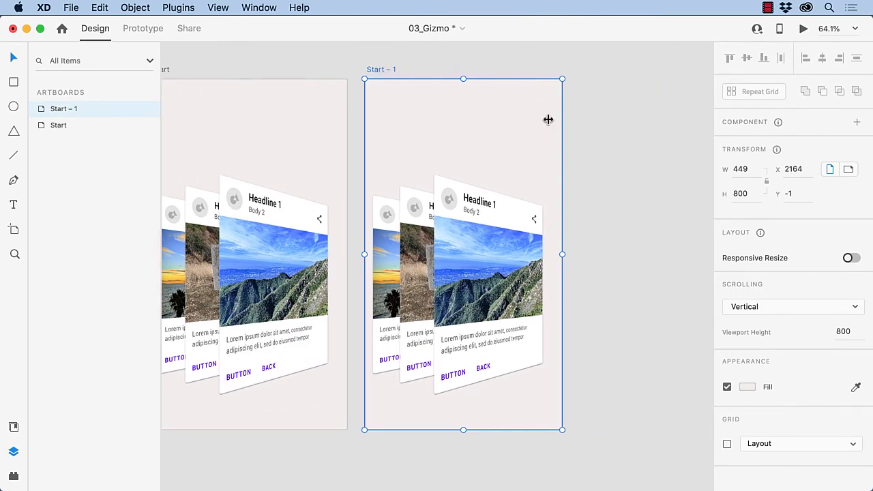
pyautogui.doubleClick(379, 69)
pyautogui.write('1')
pyautogui.press('Return')
# Duplicate artboard 1 beside it and rename the copy 2.
pyautogui.moveTo(368, 69); pyautogui.dragTo(585, 71)
pyautogui.doubleClick(588, 69)
pyautogui.write('2')
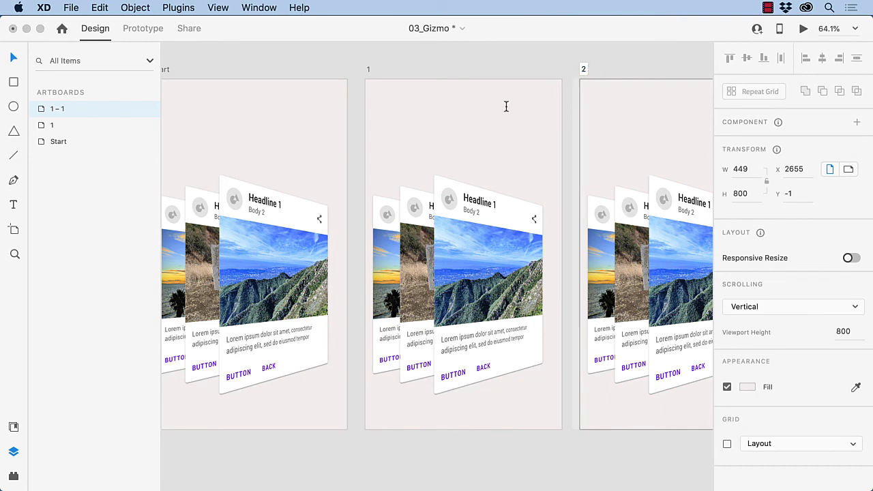
pyautogui.click(505, 53)
# Duplicate artboard 2 beside it and rename the copy 3.
pyautogui.hscroll(5, 505, 53)
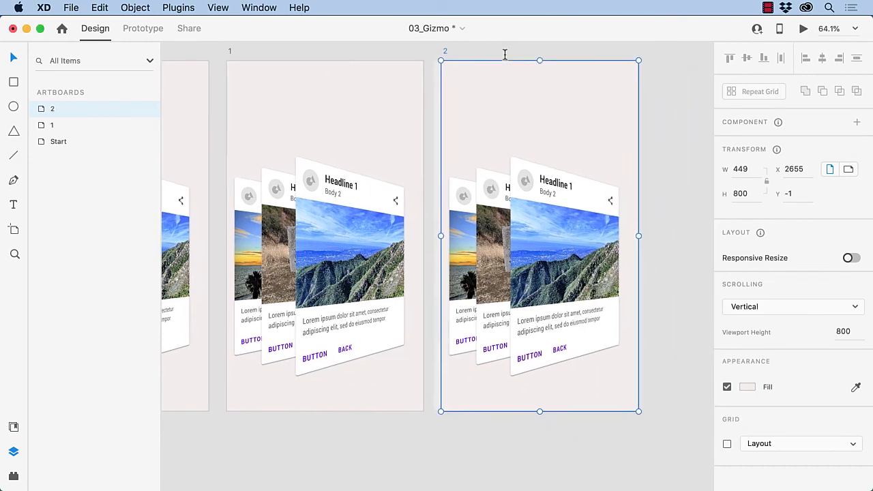
pyautogui.hscroll(3, 505, 53)
pyautogui.scroll(2, 505, 53)
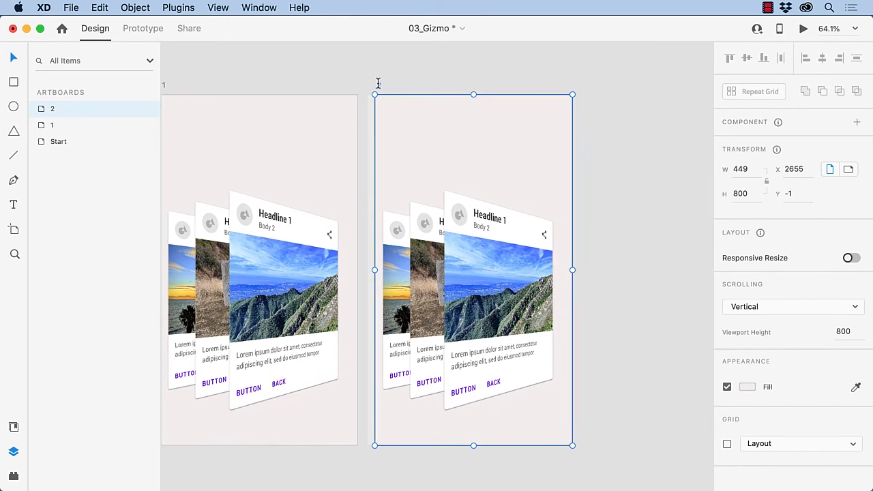
pyautogui.moveTo(378, 83); pyautogui.dragTo(595, 86)
pyautogui.doubleClick(599, 83)
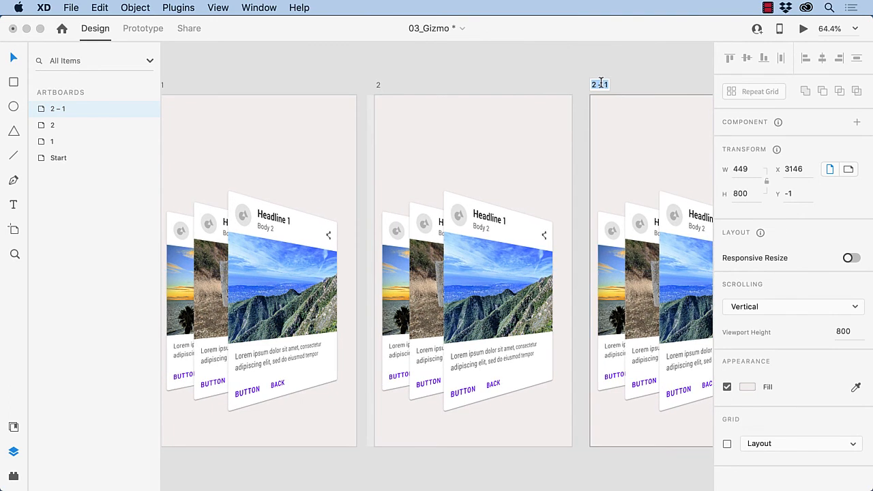
pyautogui.write('3')
# On artboard 1, move Card 2 inside the Cards group straight up to a Y position of about 123.
pyautogui.click(856, 29)
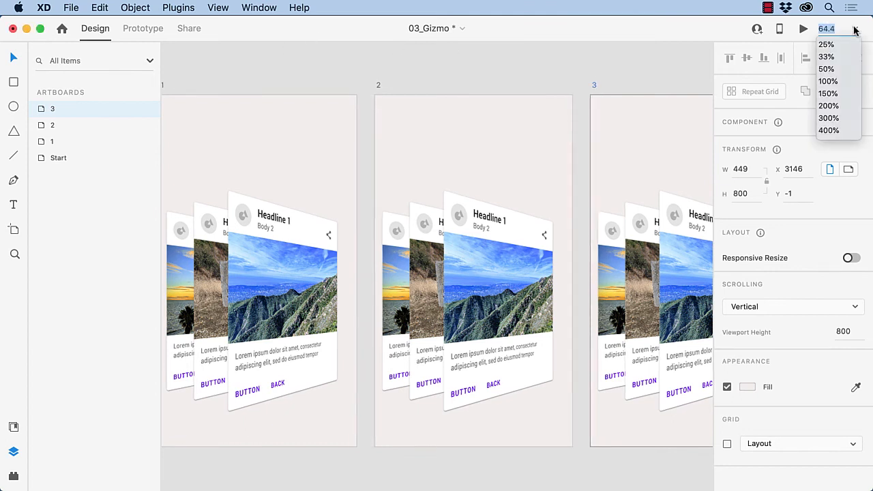
pyautogui.click(829, 66)
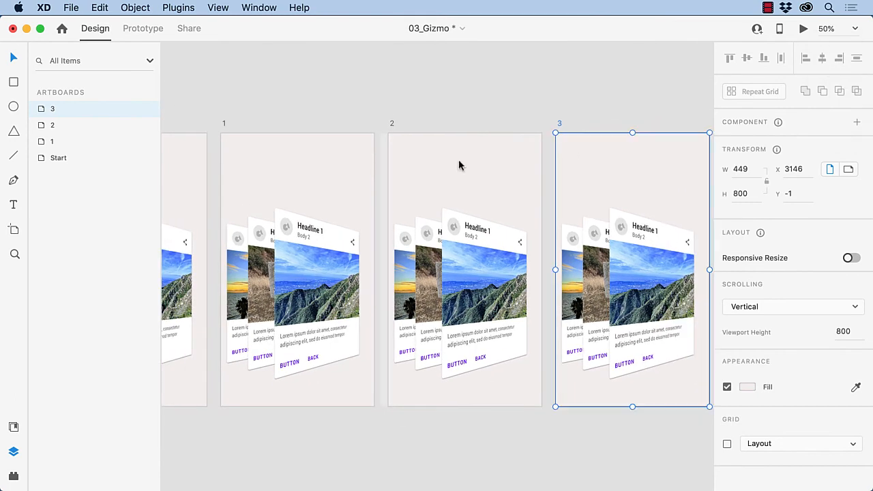
pyautogui.hscroll(-3, 260, 92)
pyautogui.hscroll(-3, 260, 92)
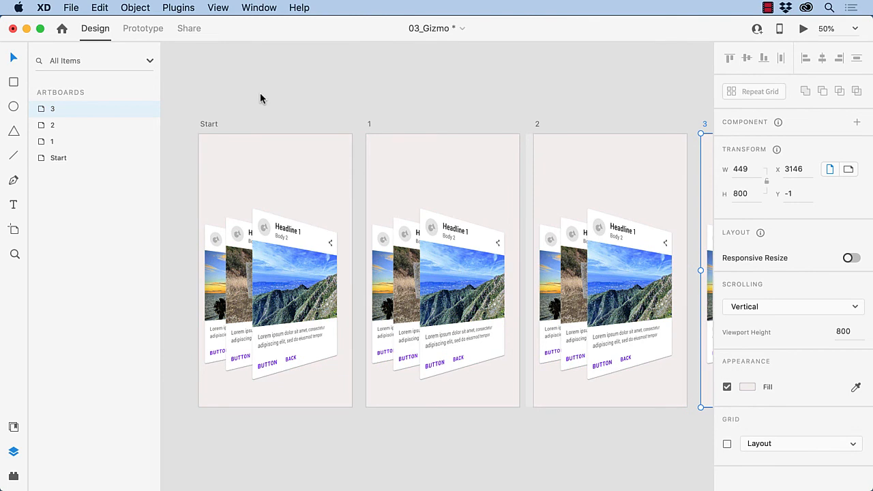
pyautogui.click(408, 300)
pyautogui.doubleClick(407, 300)
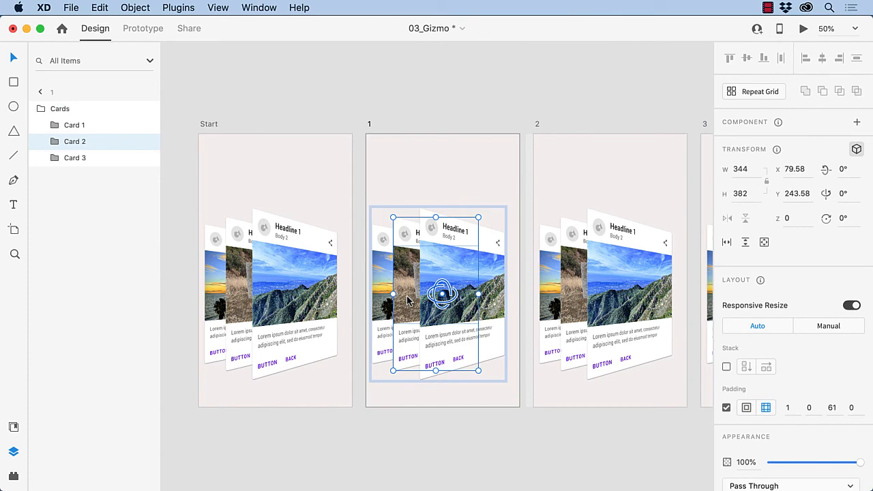
pyautogui.moveTo(407, 300); pyautogui.dragTo(410, 260)
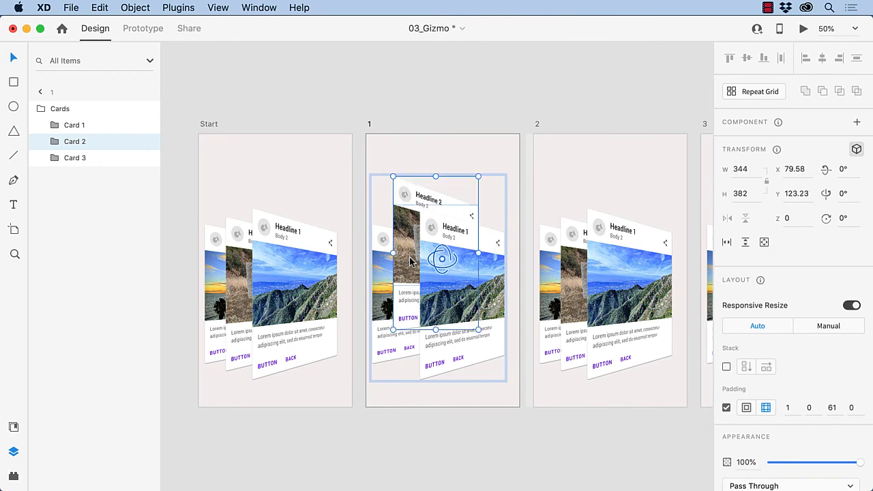
# On artboard 2, set the Z position of Card 2 inside the Cards group to 100.
pyautogui.click(567, 286)
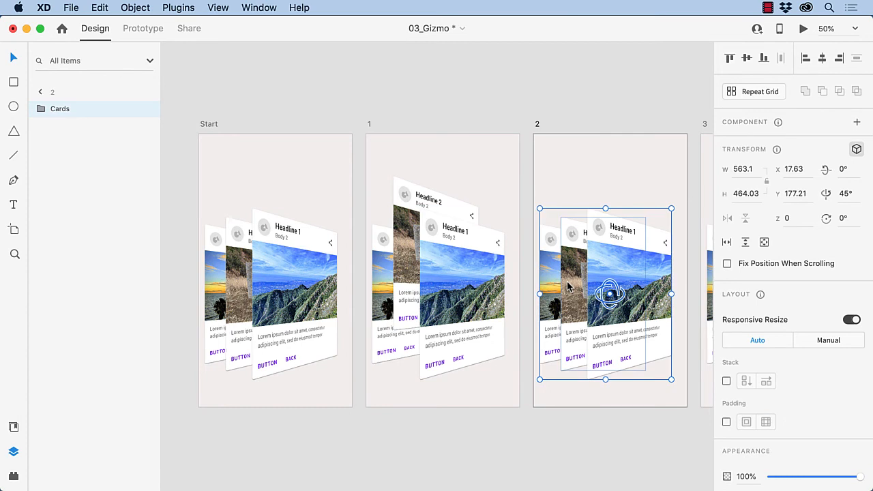
pyautogui.doubleClick(568, 286)
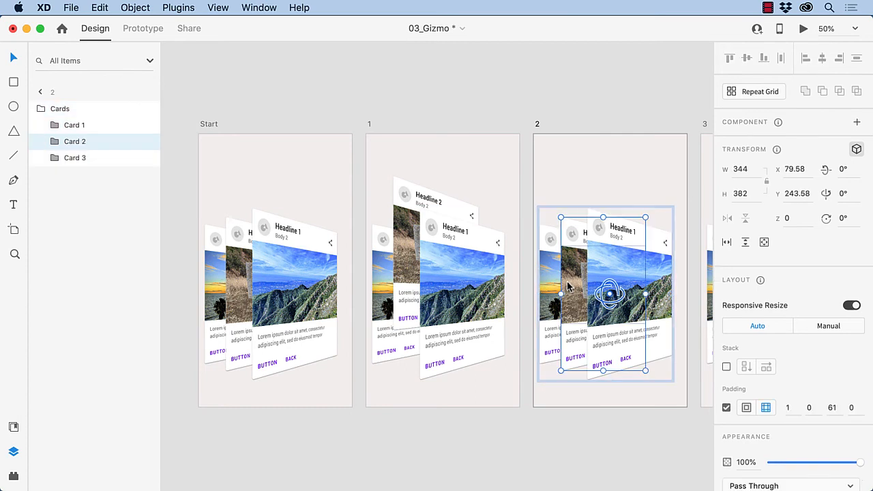
pyautogui.hscroll(1, 568, 287)
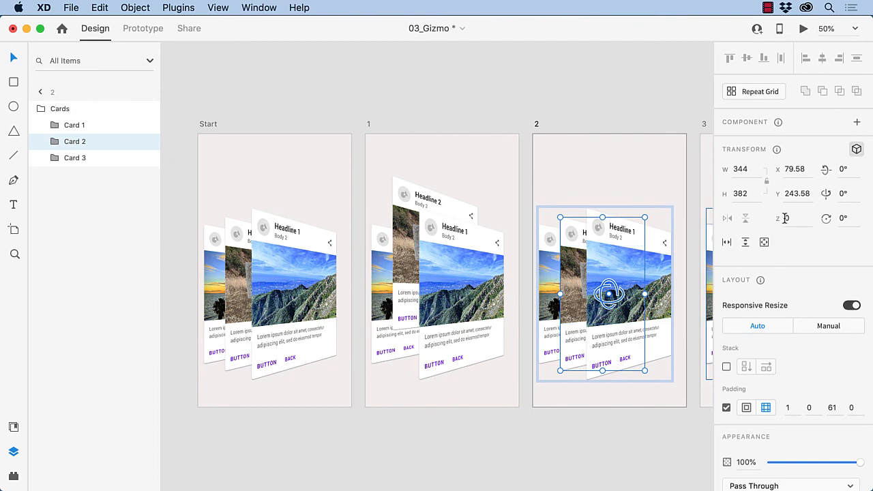
pyautogui.click(788, 219)
pyautogui.write('100')
pyautogui.press('Return')
# Set the Z position of Card 1 on artboard 2 to 0.
pyautogui.click(54, 126)
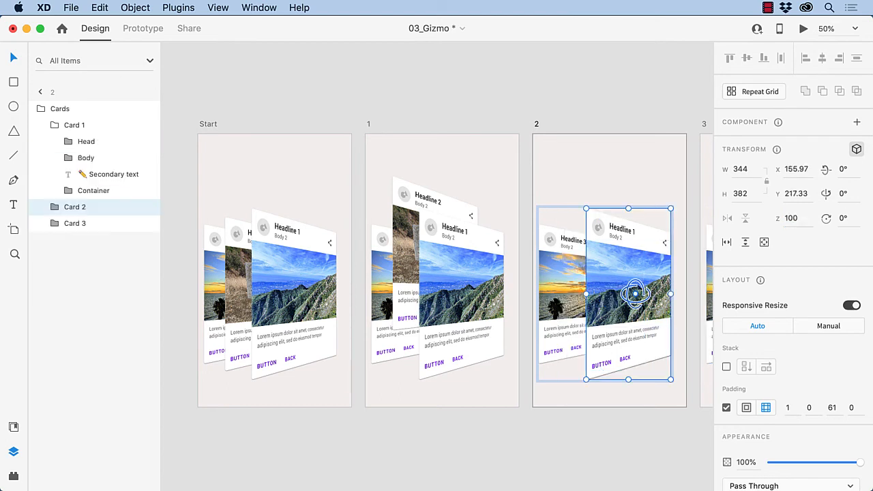
pyautogui.click(58, 126)
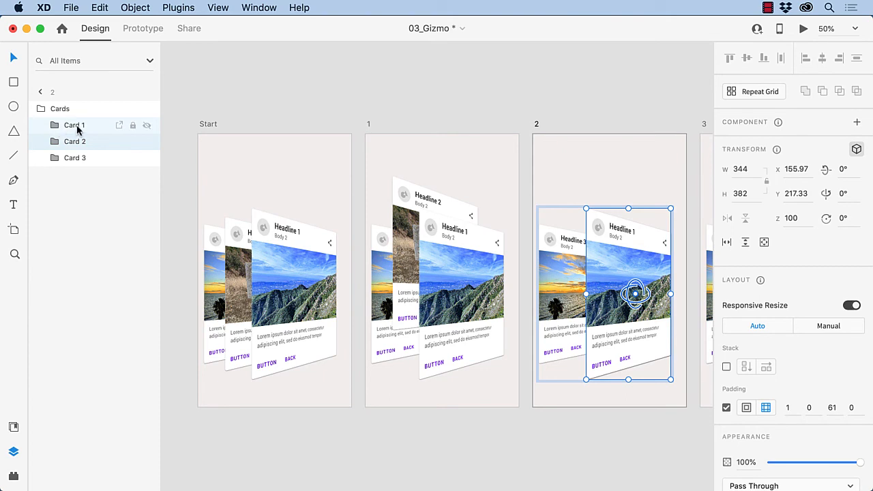
pyautogui.click(74, 125)
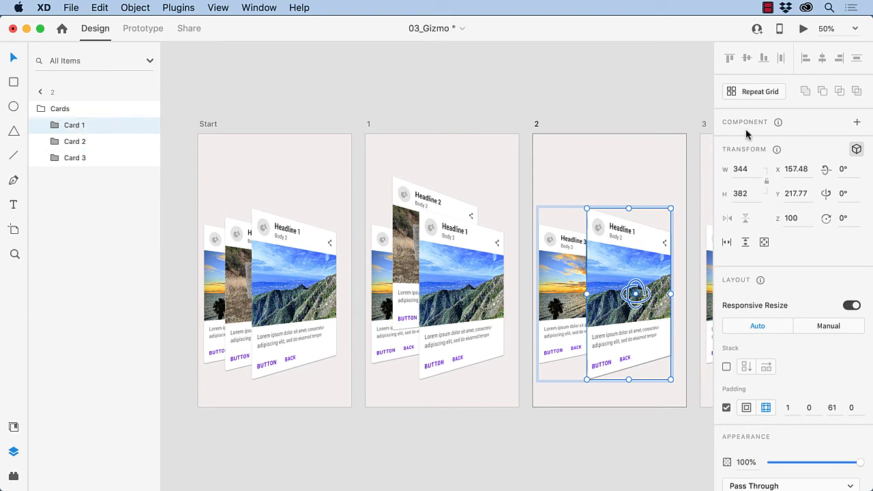
pyautogui.click(795, 219)
pyautogui.write('0')
pyautogui.press('Return')
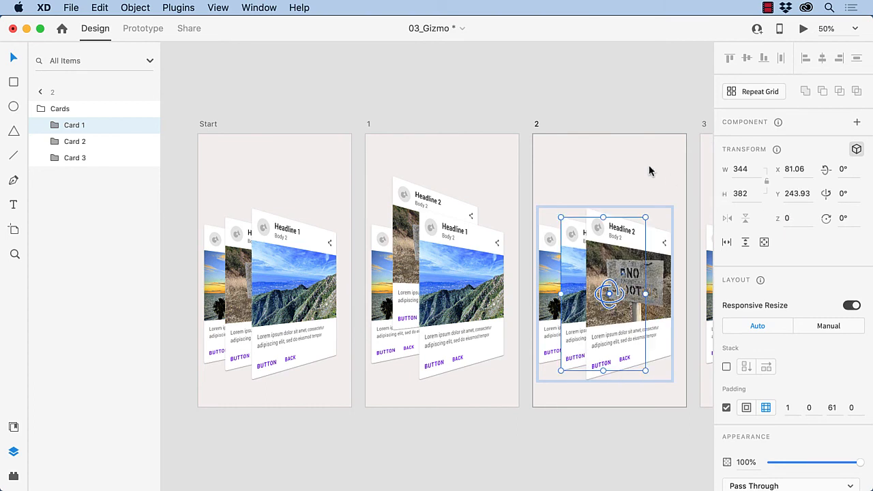
# On artboard 3, set the Z position of Card 1 inside the Cards group to 0.
pyautogui.hscroll(5, 649, 171)
pyautogui.hscroll(5, 648, 165)
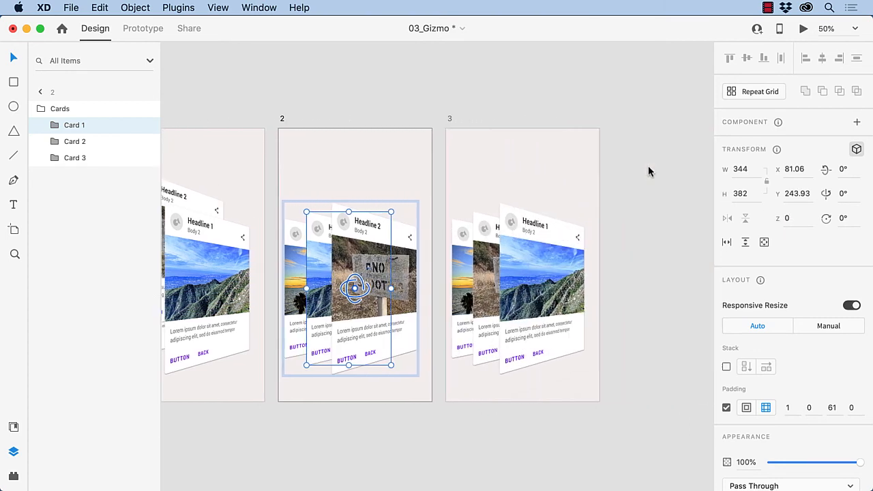
pyautogui.hscroll(-1, 649, 166)
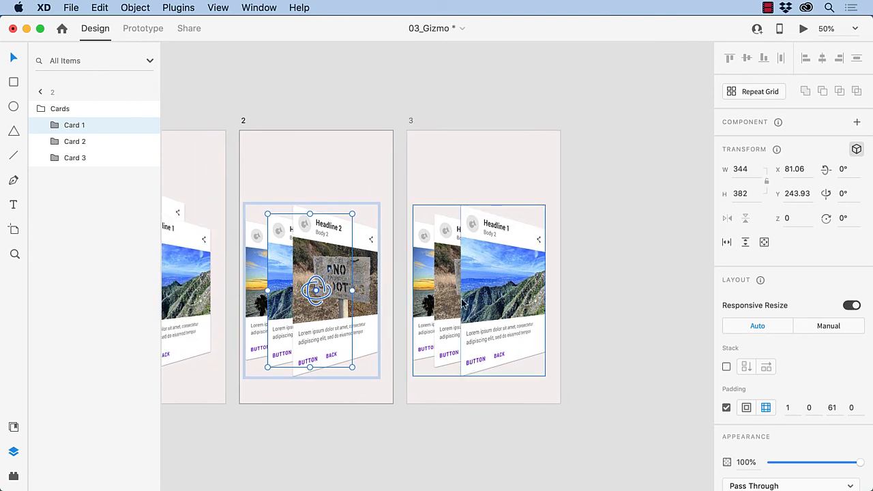
pyautogui.doubleClick(488, 319)
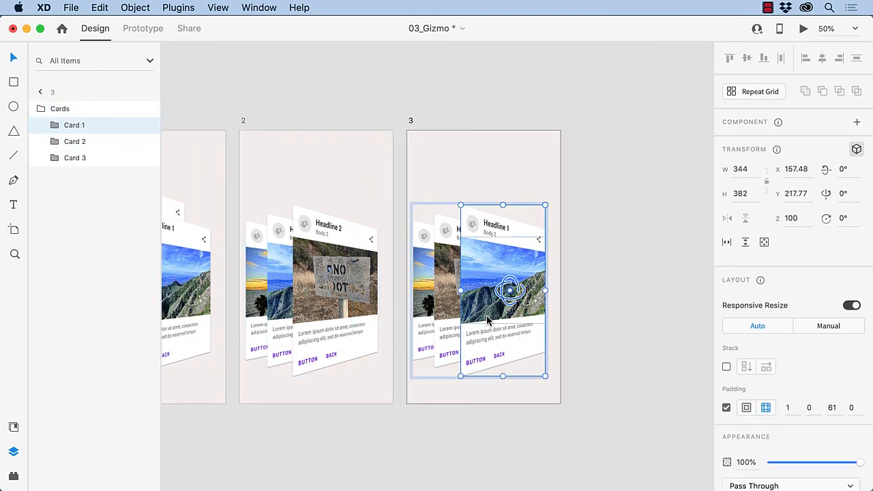
pyautogui.click(795, 219)
pyautogui.write('0')
pyautogui.press('Return')
# Set the Z position of Card 2 on artboard 3 to 100.
pyautogui.doubleClick(440, 283)
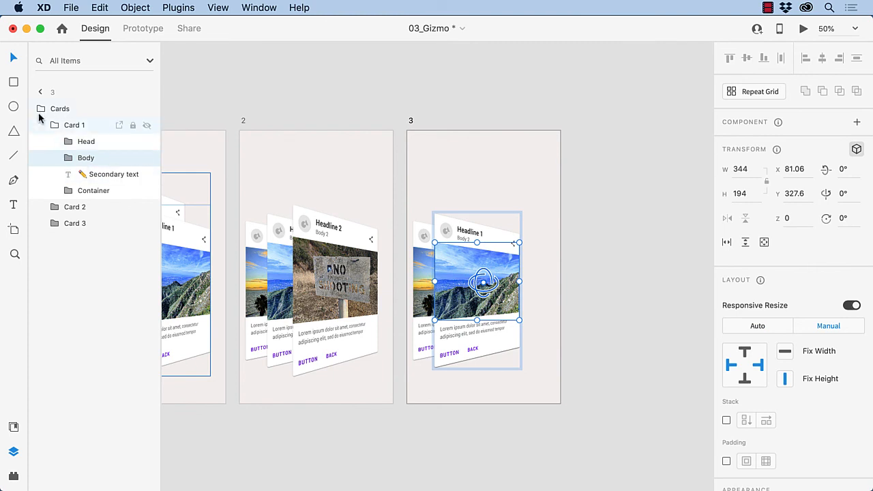
pyautogui.click(52, 207)
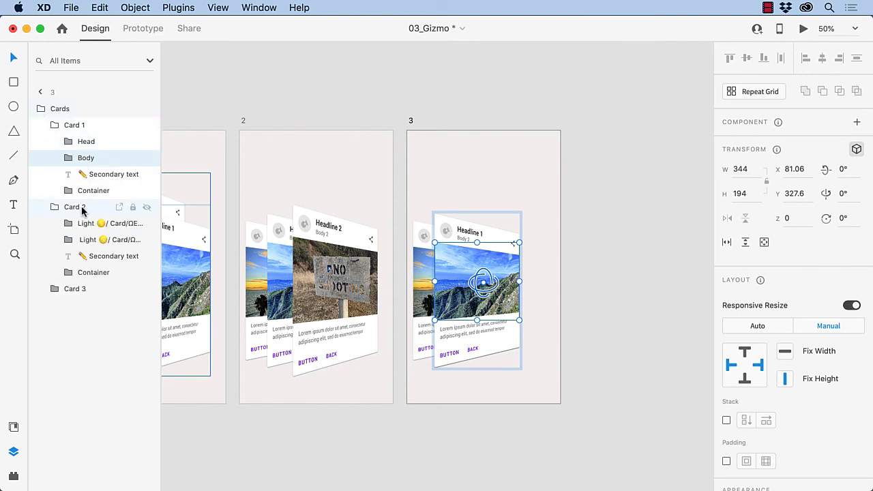
pyautogui.click(82, 209)
pyautogui.click(785, 218)
pyautogui.write('1')
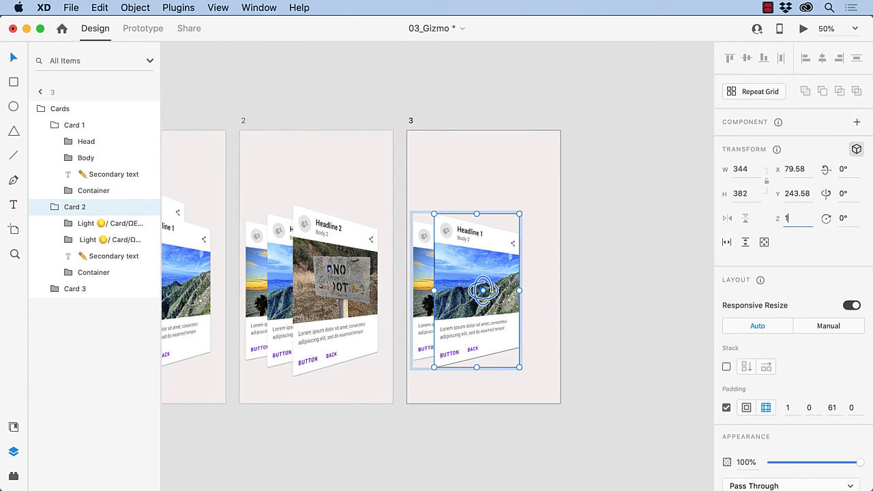
pyautogui.write('00')
pyautogui.press('Return')
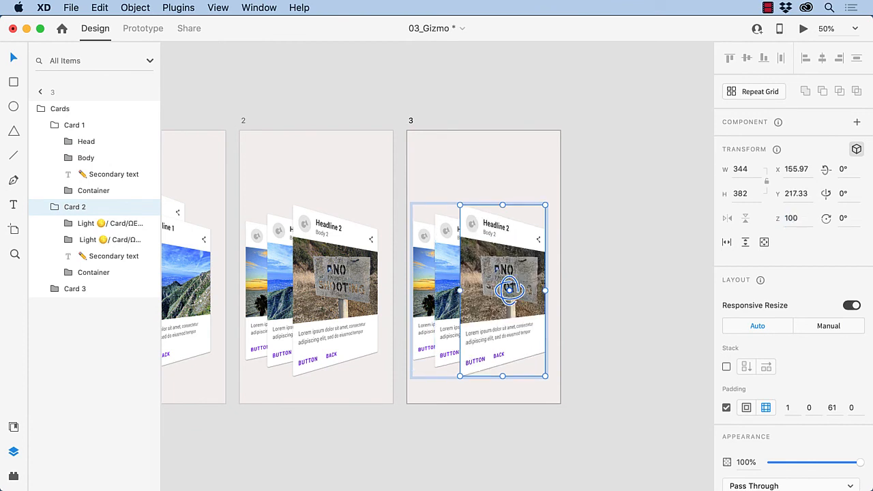
# Rotate the whole Cards group on artboard 3 around its Y axis to about 3° so it faces forward.
pyautogui.click(53, 111)
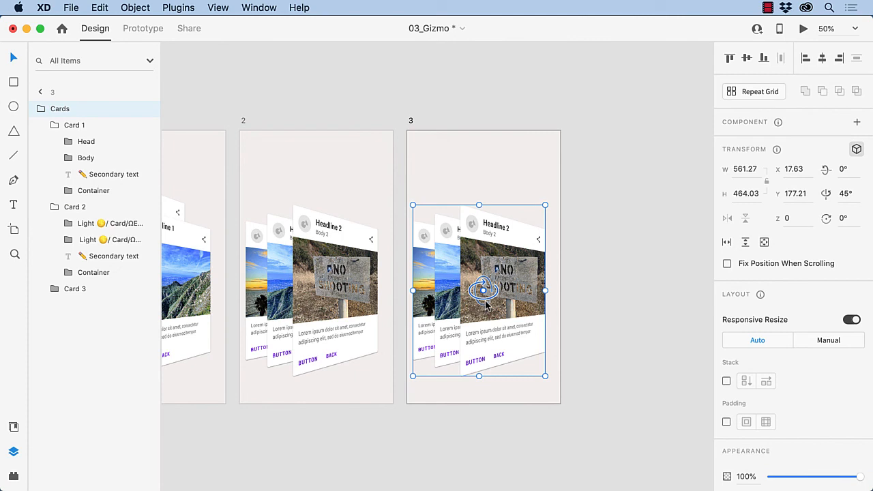
pyautogui.moveTo(487, 302); pyautogui.dragTo(460, 305)
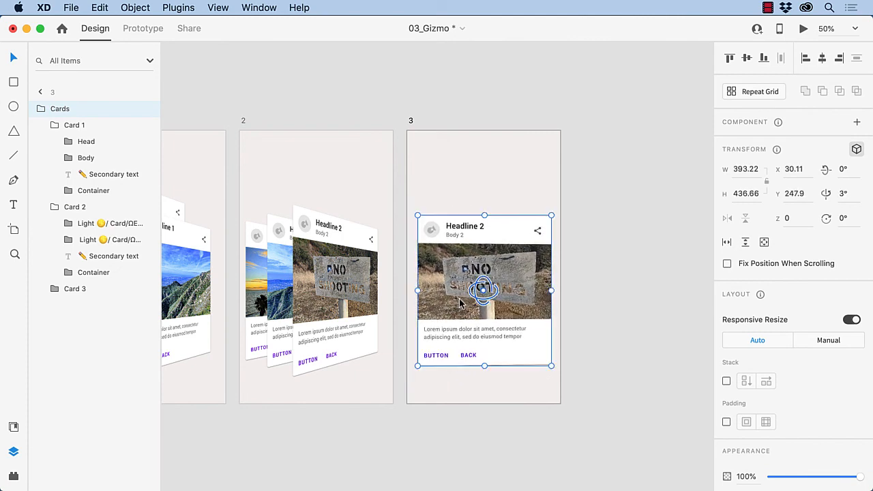
# In prototype mode, connect Card 2 on the Start artboard to artboard 1 with a Tap-triggered Auto-Animate action.
pyautogui.hscroll(-5, 326, 425)
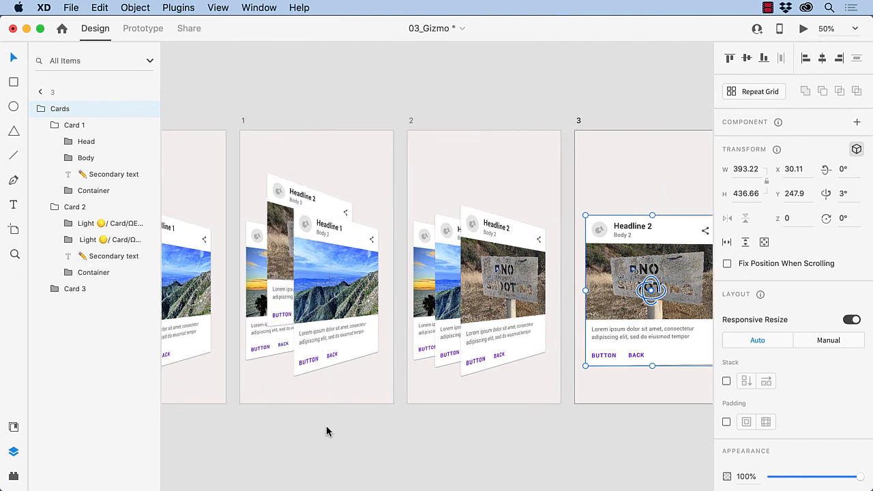
pyautogui.hscroll(-4, 326, 425)
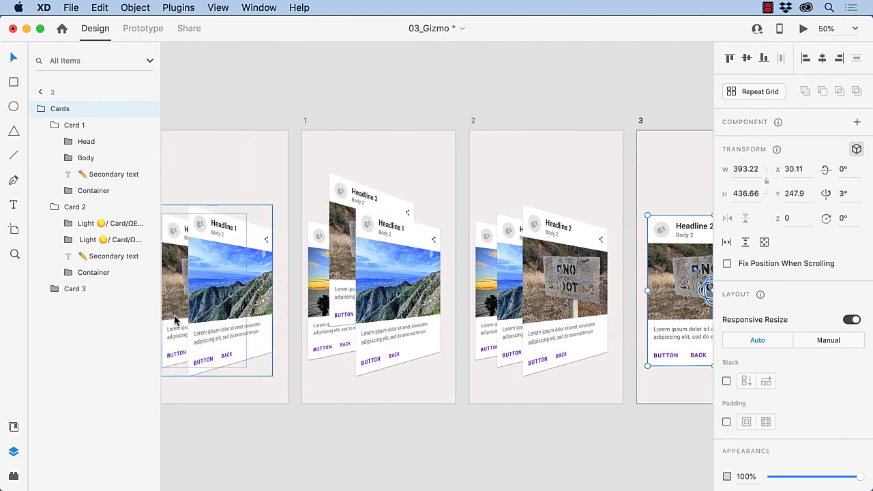
pyautogui.click(173, 318)
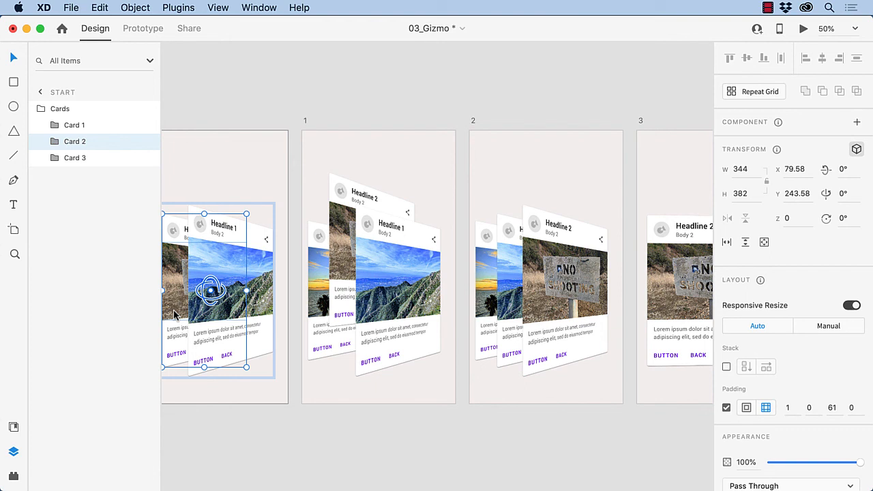
pyautogui.click(146, 28)
pyautogui.moveTo(247, 291); pyautogui.dragTo(344, 371)
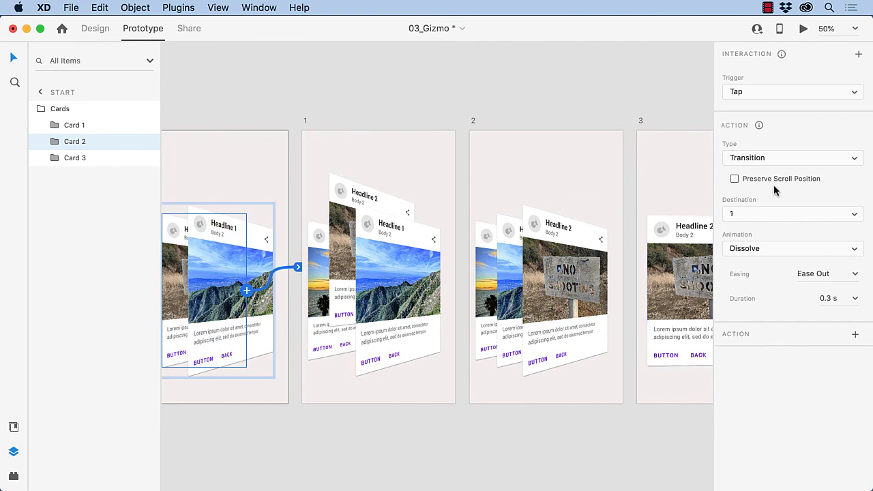
pyautogui.click(761, 153)
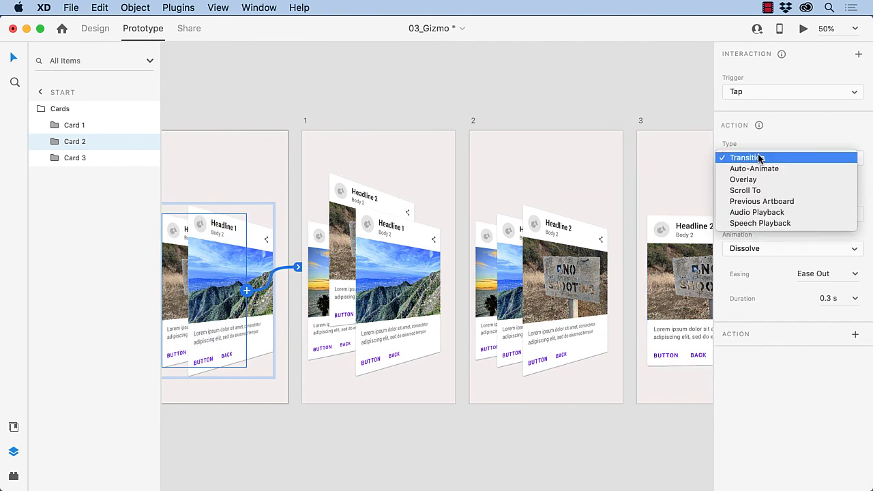
pyautogui.click(755, 169)
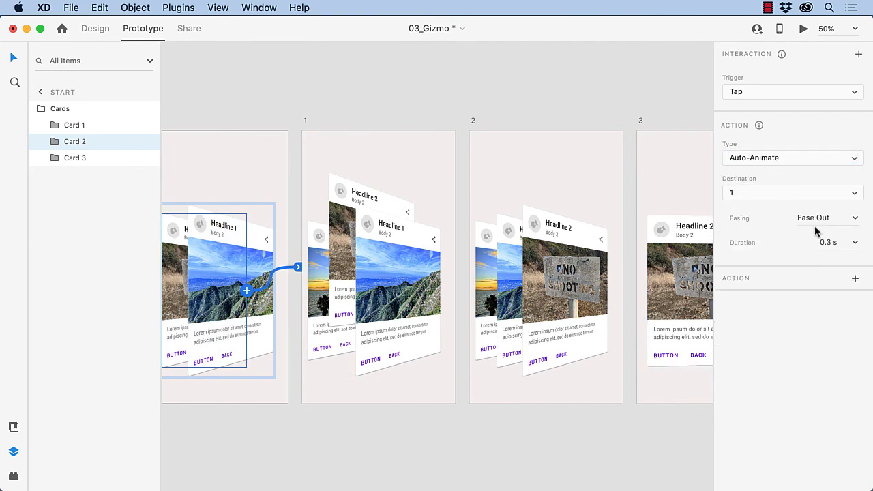
pyautogui.click(829, 243)
pyautogui.write('.5s')
pyautogui.press('Escape')
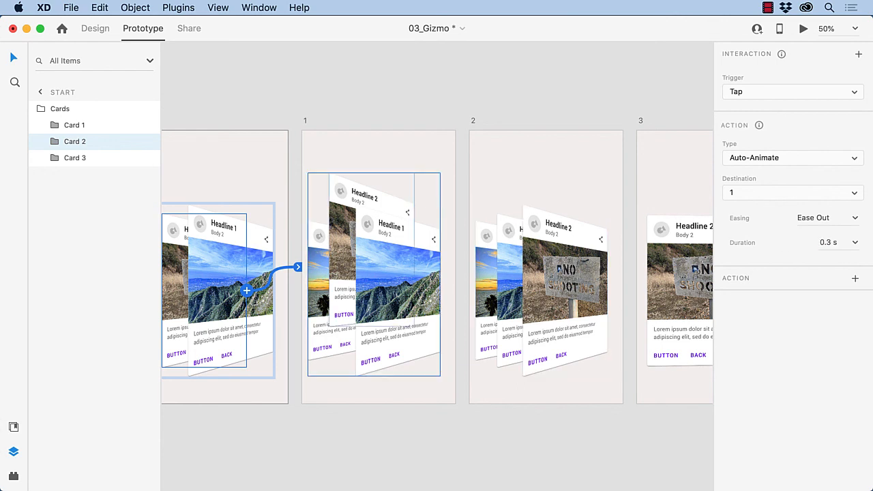
# Connect artboard 1 to artboard 2 with an Auto-Animate action triggered by Time, with a duration of 0.5 s.
pyautogui.click(421, 164)
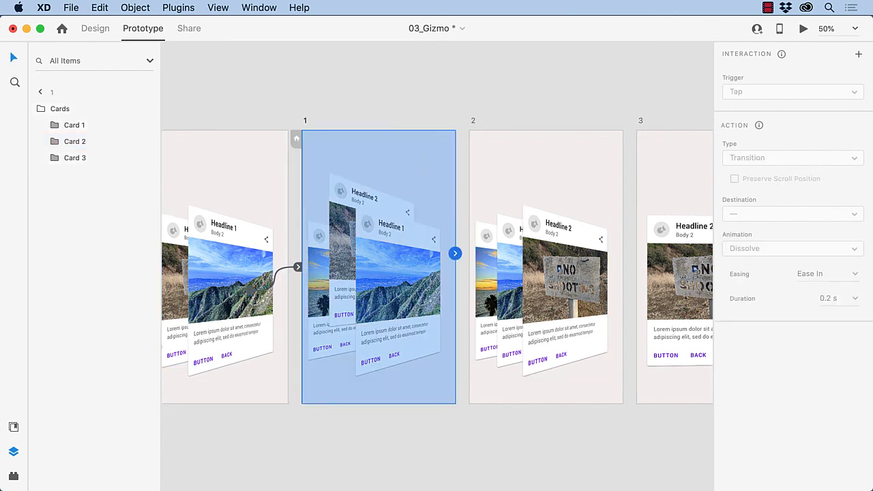
pyautogui.moveTo(455, 253); pyautogui.dragTo(499, 204)
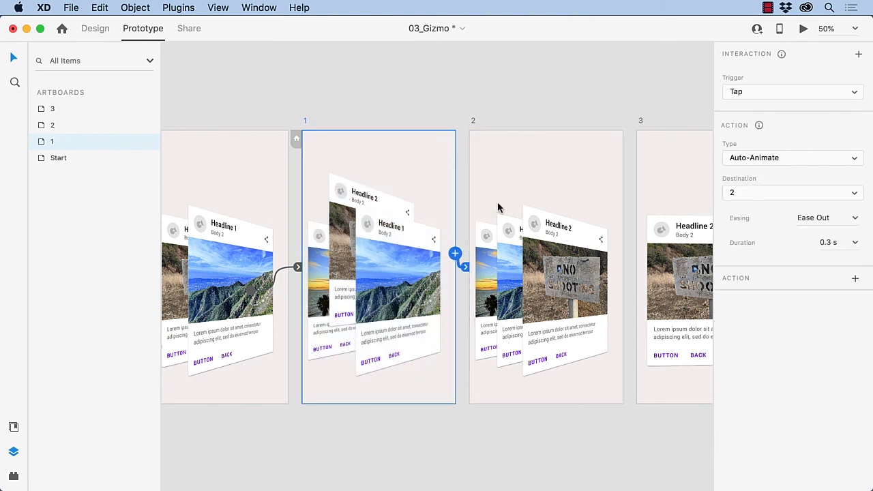
pyautogui.click(750, 92)
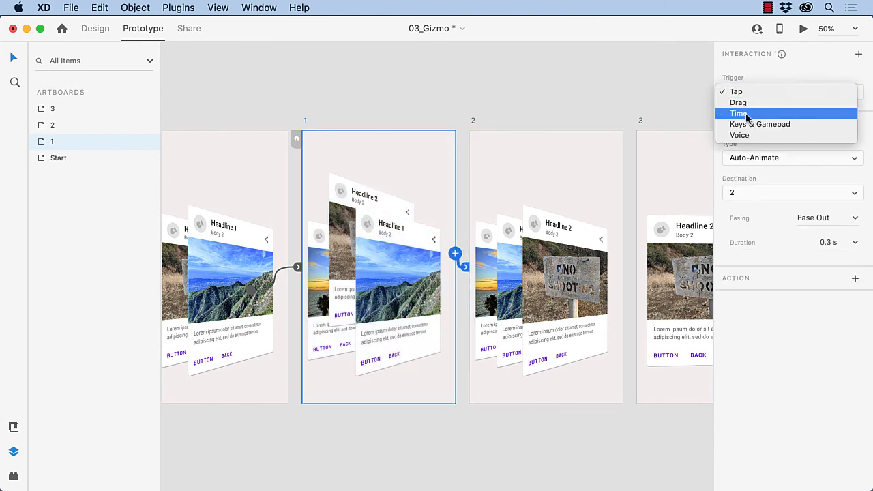
pyautogui.click(748, 111)
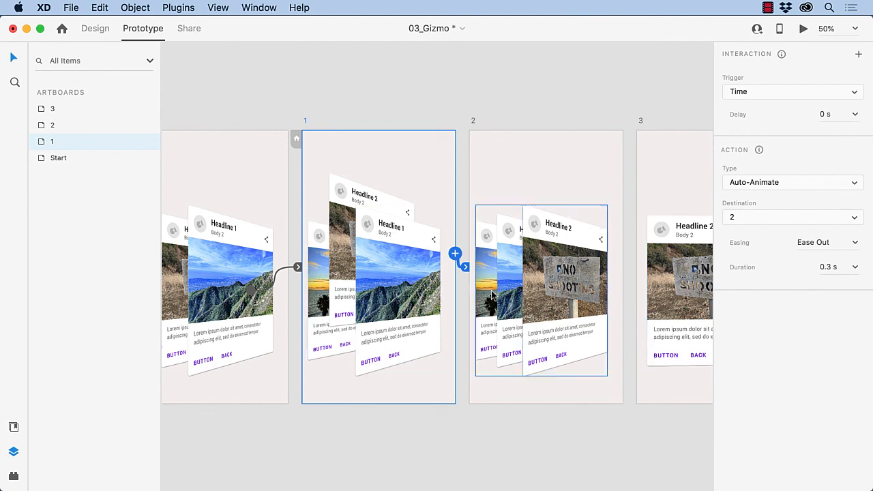
pyautogui.moveTo(832, 268); pyautogui.dragTo(801, 273)
pyautogui.press('BackSpace')
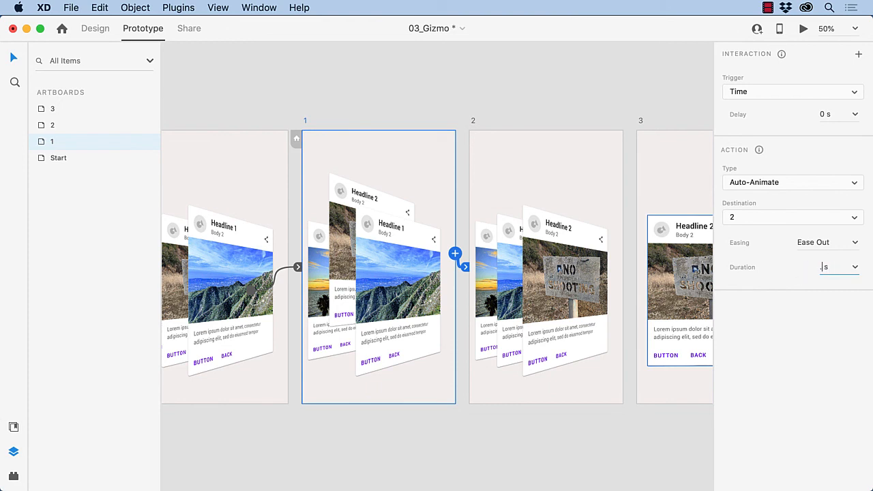
pyautogui.press('Return')
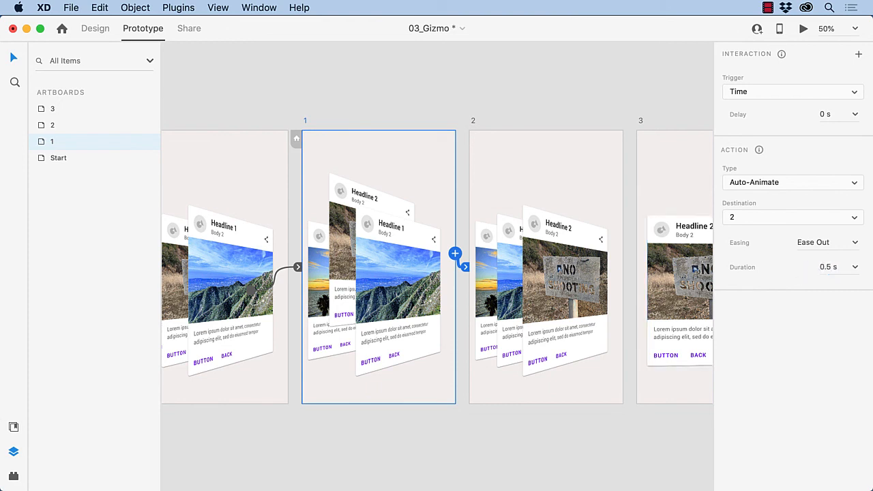
# Connect artboard 2 to artboard 3 with a Time-triggered Auto-Animate interaction lasting 0.5 s.
pyautogui.click(474, 121)
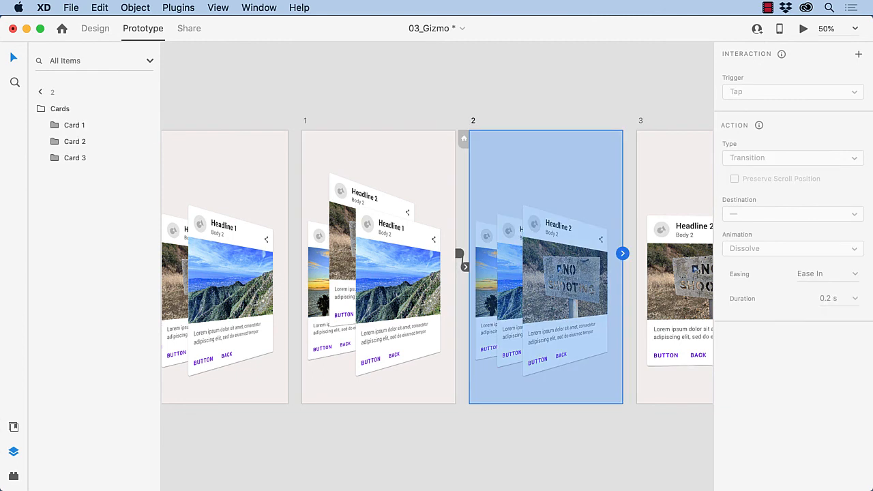
pyautogui.moveTo(623, 253); pyautogui.dragTo(645, 235)
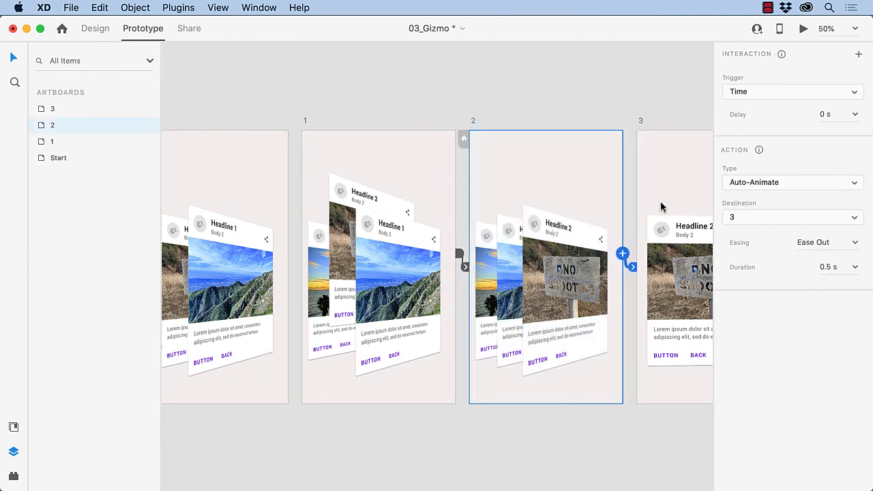
# Connect the BACK button of Card 2 on artboard 3 to the Start artboard with a Tap-triggered Auto-Animate action lasting 0.5 s.
pyautogui.hscroll(3, 660, 207)
pyautogui.hscroll(5, 661, 206)
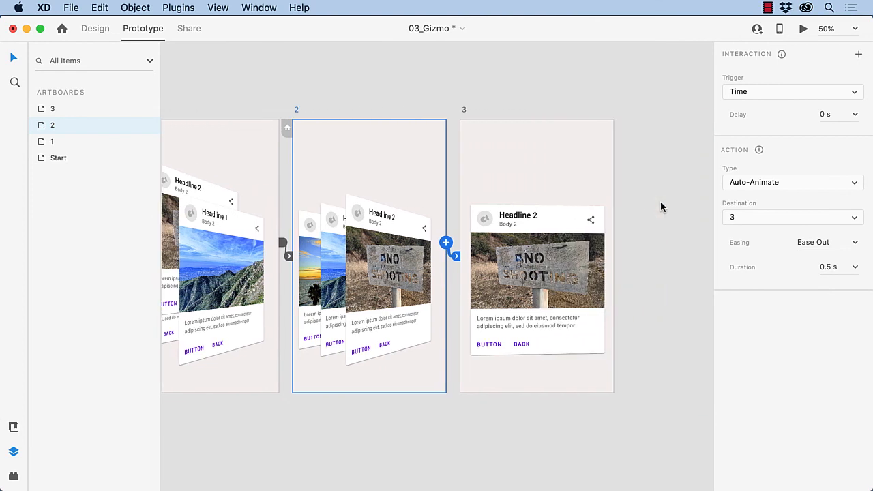
pyautogui.click(452, 79)
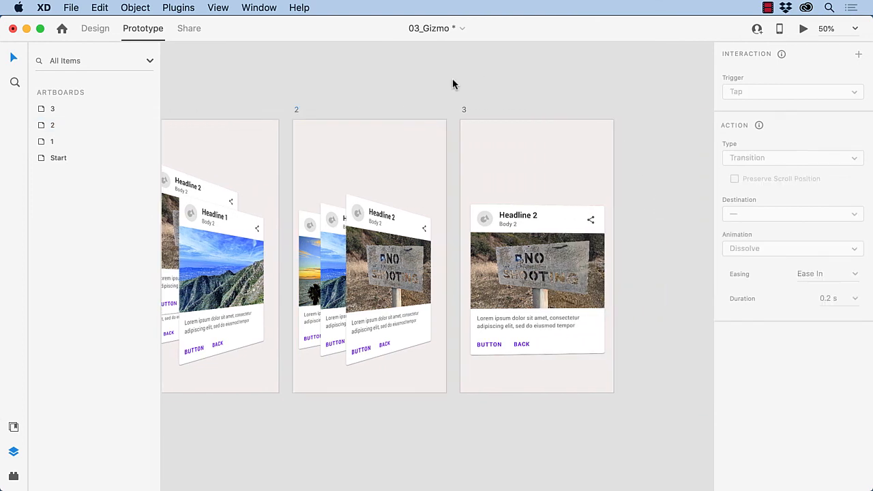
pyautogui.click(525, 348)
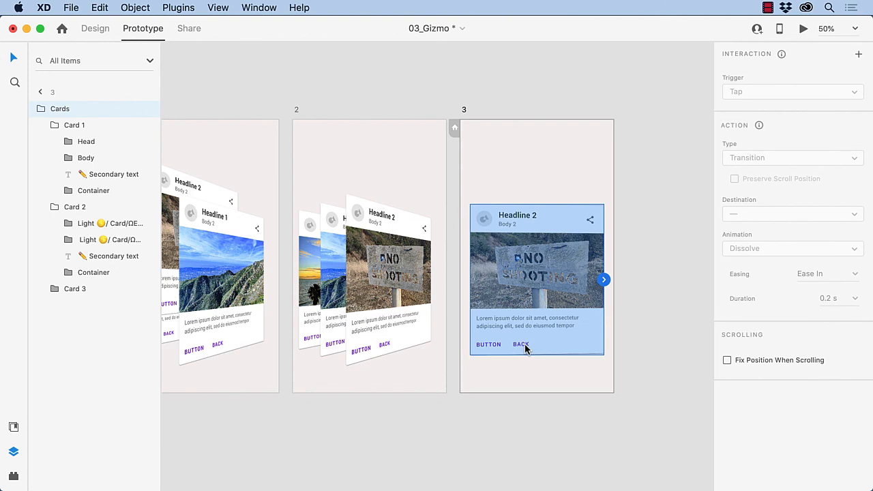
pyautogui.doubleClick(525, 344)
pyautogui.doubleClick(525, 344)
pyautogui.doubleClick(524, 343)
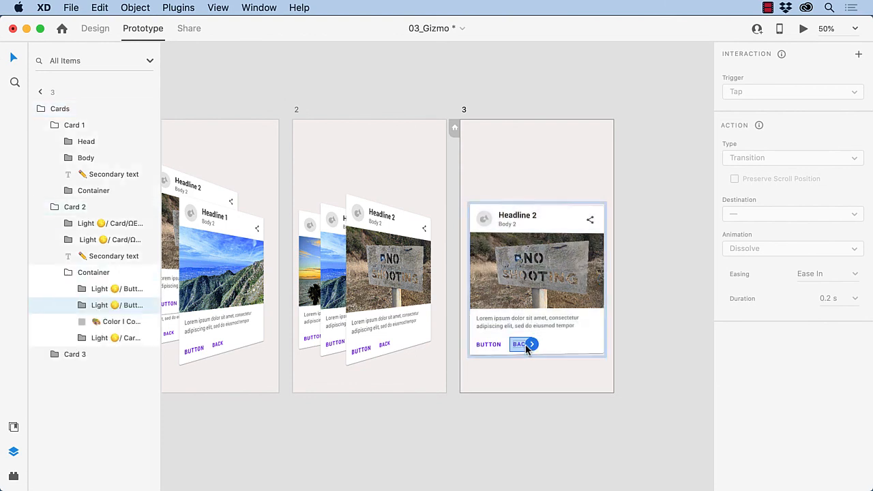
pyautogui.moveTo(574, 318); pyautogui.dragTo(223, 189)
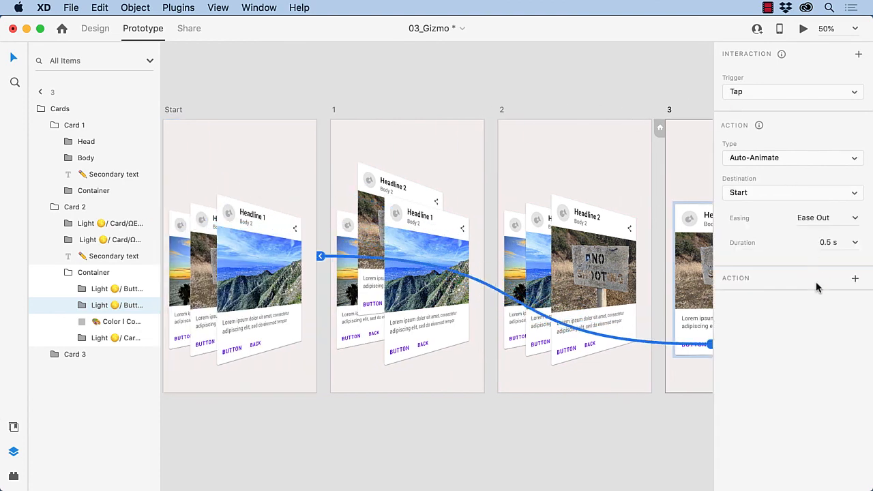
pyautogui.click(624, 419)
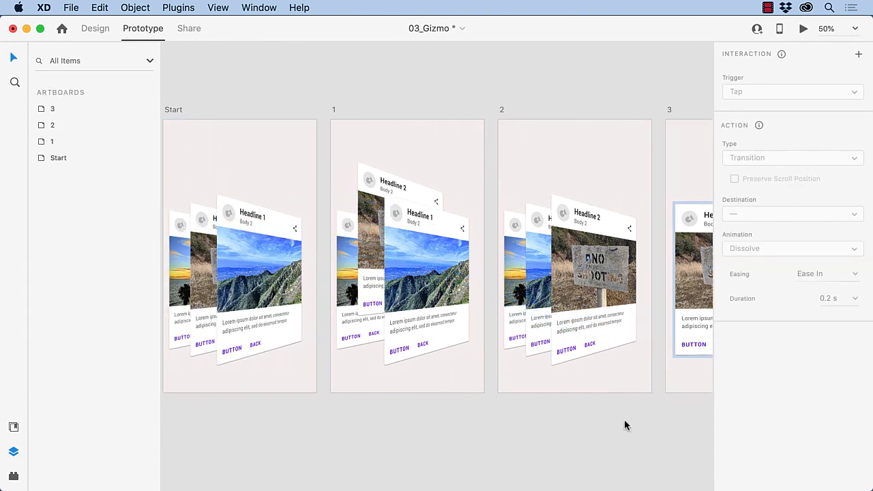
# Preview the prototype from the Start artboard, testing the Card 2 animation and its BACK button.
pyautogui.click(181, 109)
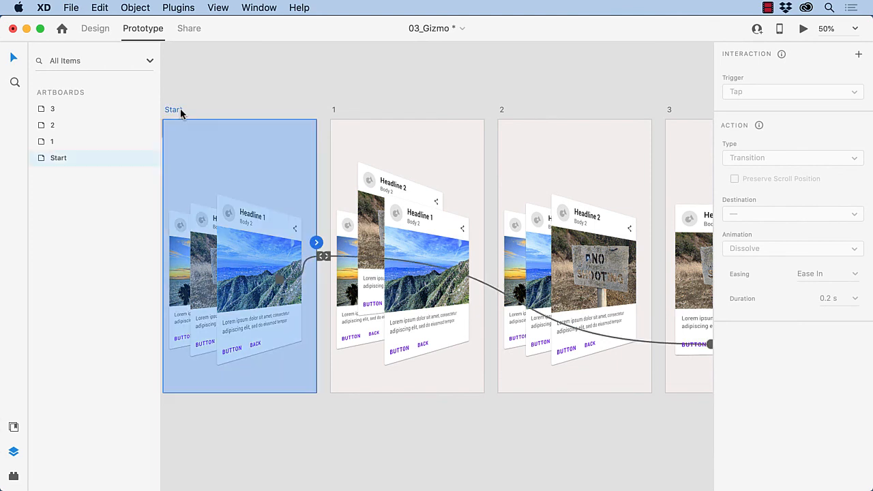
pyautogui.click(804, 28)
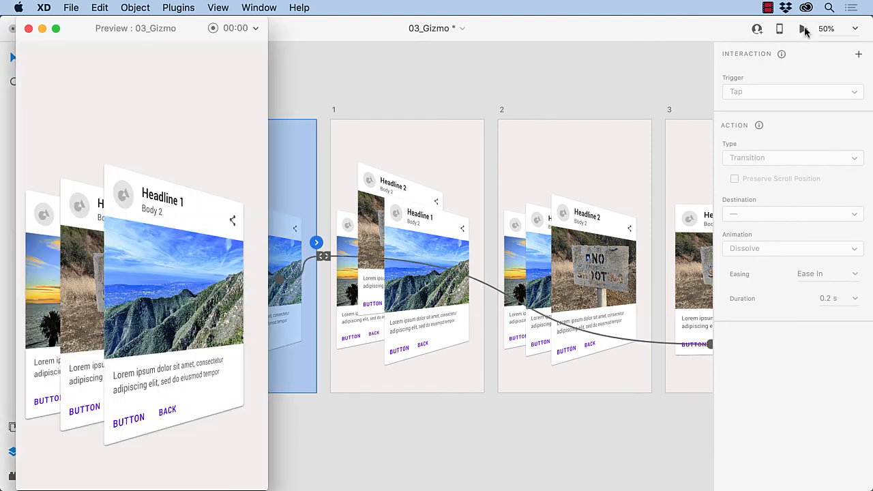
pyautogui.click(87, 307)
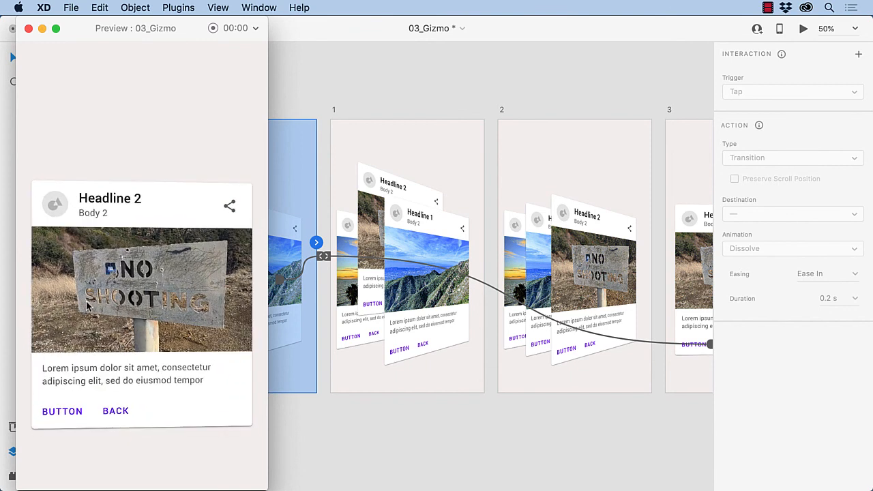
pyautogui.click(125, 413)
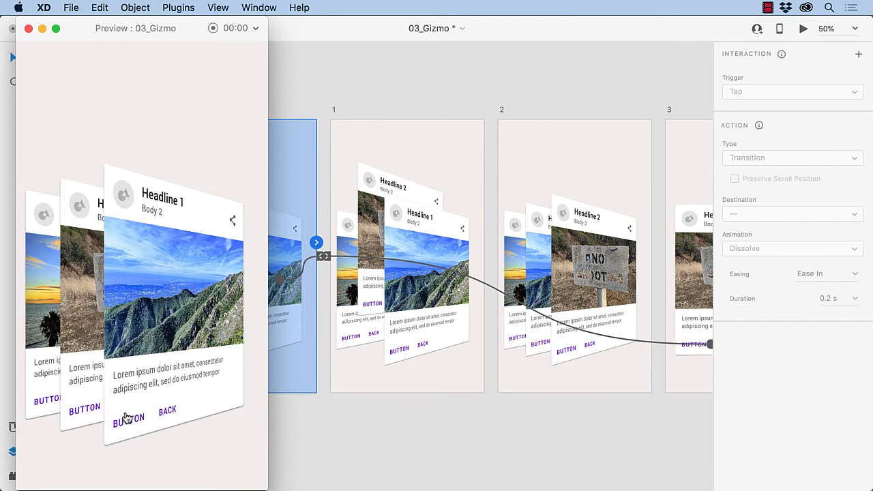